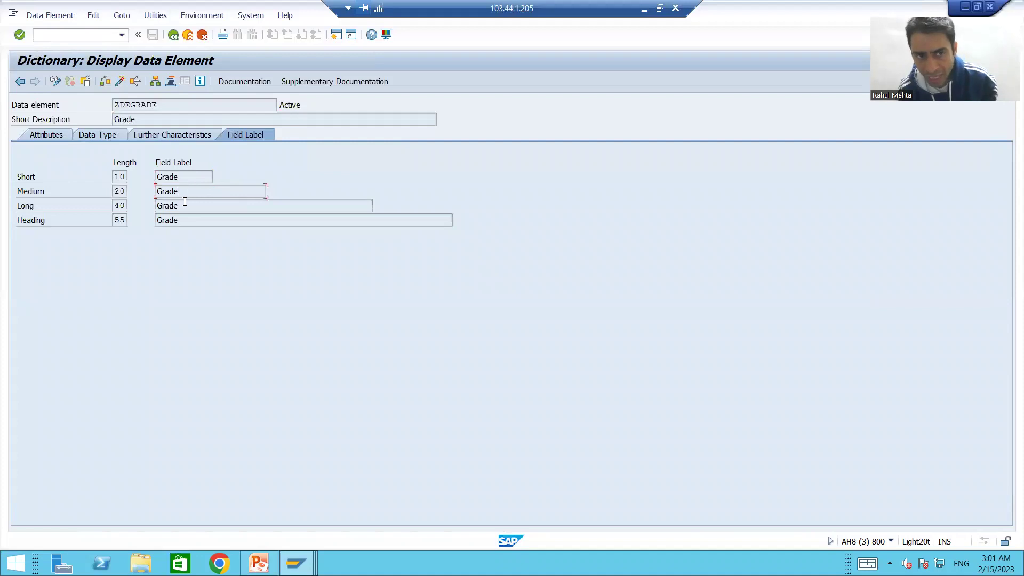
- Review the field labels of data elements ZDEGRADE and ZDEVALLOWANCE used in table ZTVALLOWANCE
{"action": "left_click", "coordinate": [187, 219]}
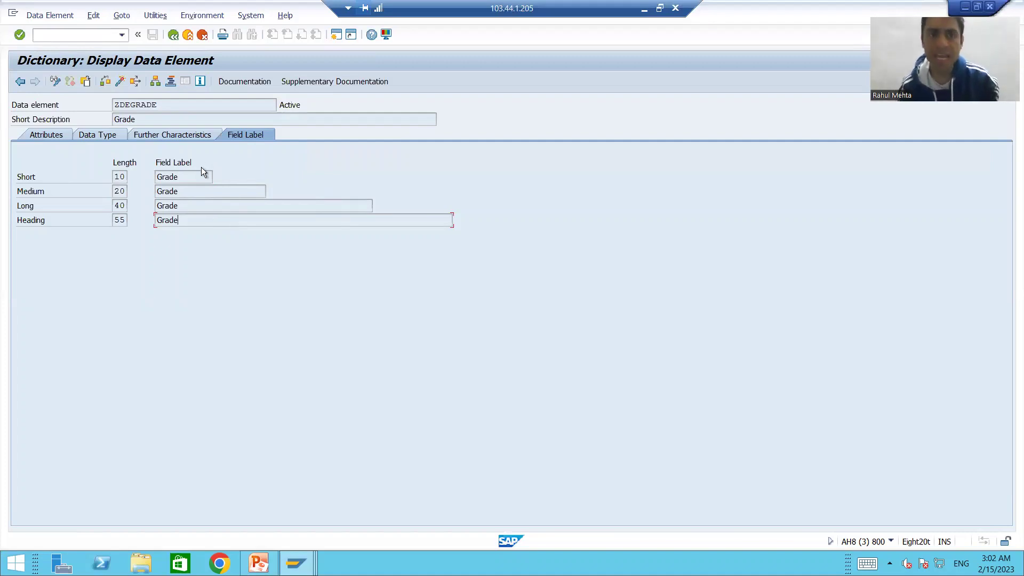
{"action": "left_click", "coordinate": [173, 35]}
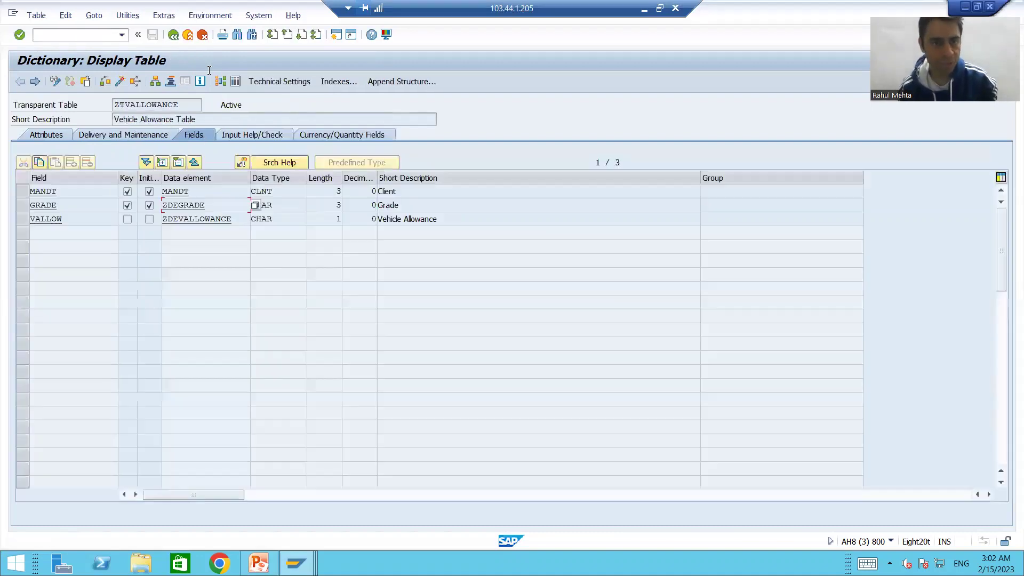
{"action": "double_click", "coordinate": [208, 219]}
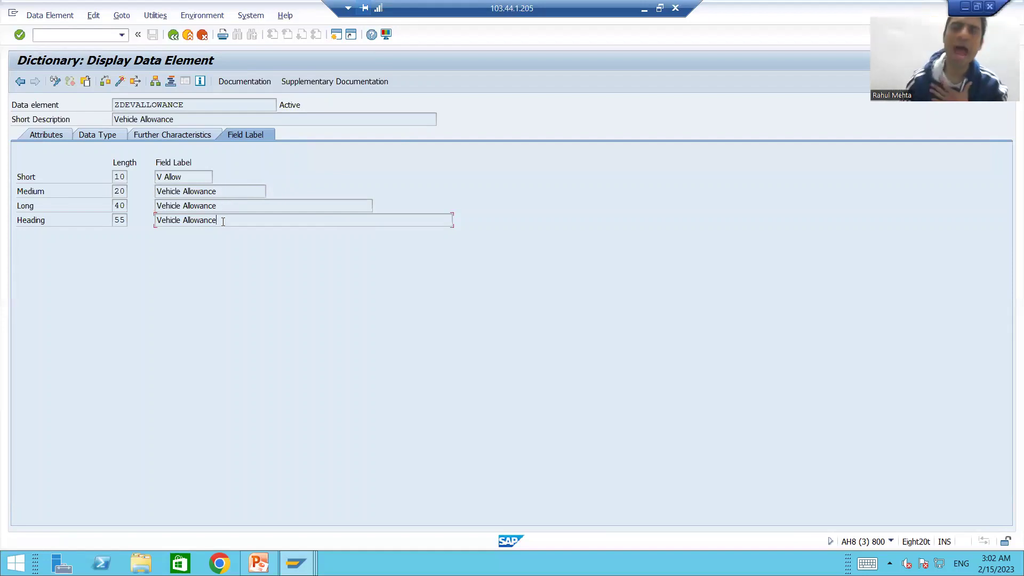
{"action": "left_click", "coordinate": [173, 35]}
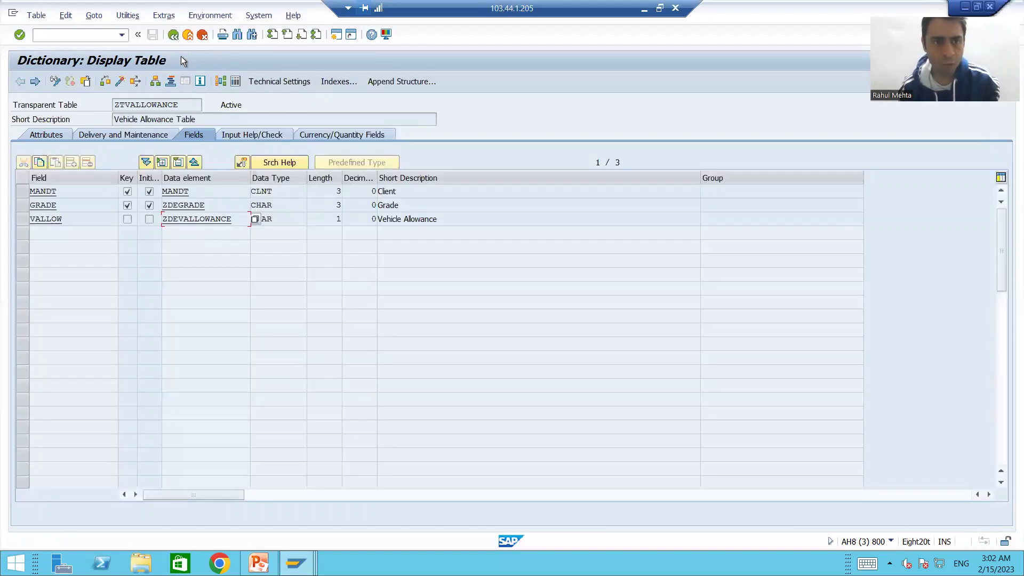
- Open the GRADE field's data element ZDEGRADE in change mode and set its short field label to "Emp .Grade"
{"action": "double_click", "coordinate": [202, 205]}
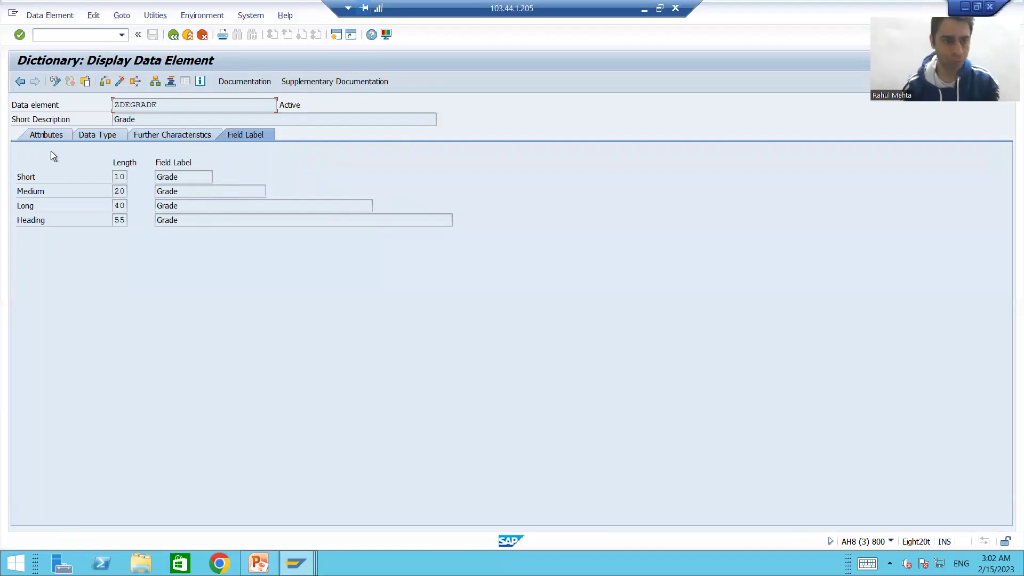
{"action": "left_click", "coordinate": [55, 81]}
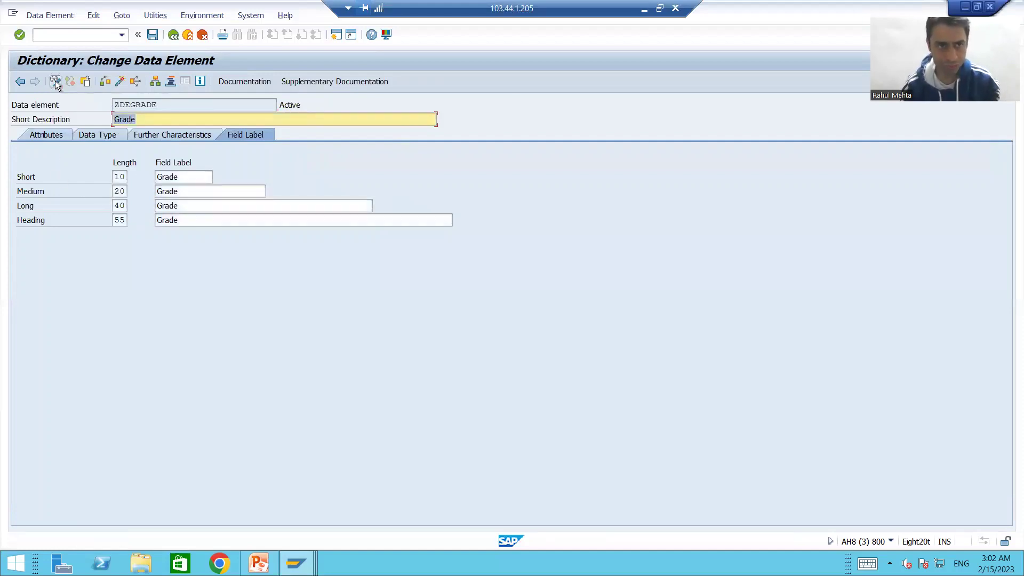
{"action": "left_click", "coordinate": [158, 178]}
{"action": "type", "text": "Emp "}
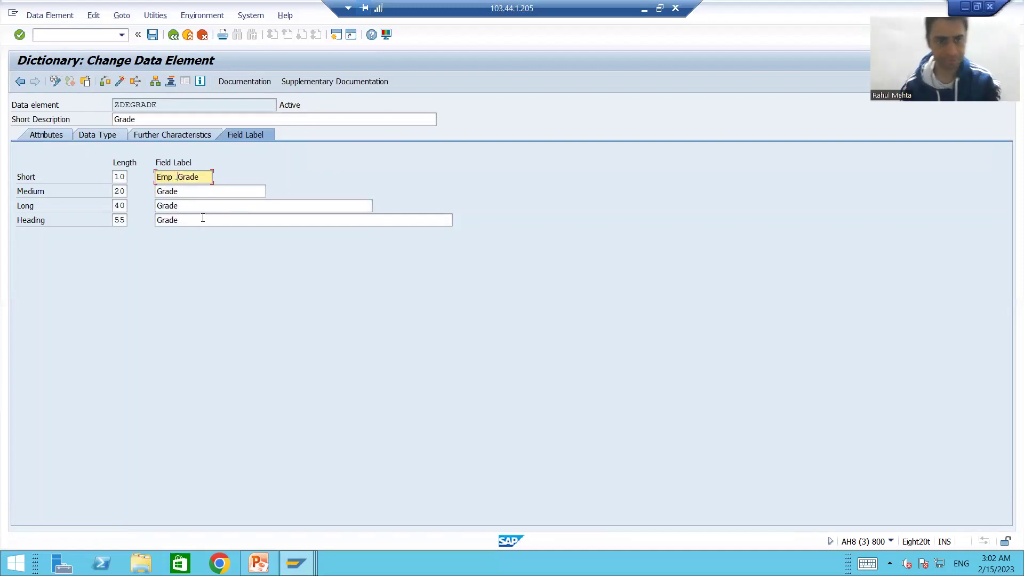
{"action": "type", "text": "."}
- Set the medium, long and heading field labels of ZDEGRADE to "Emp. Grade"
{"action": "left_click", "coordinate": [159, 191]}
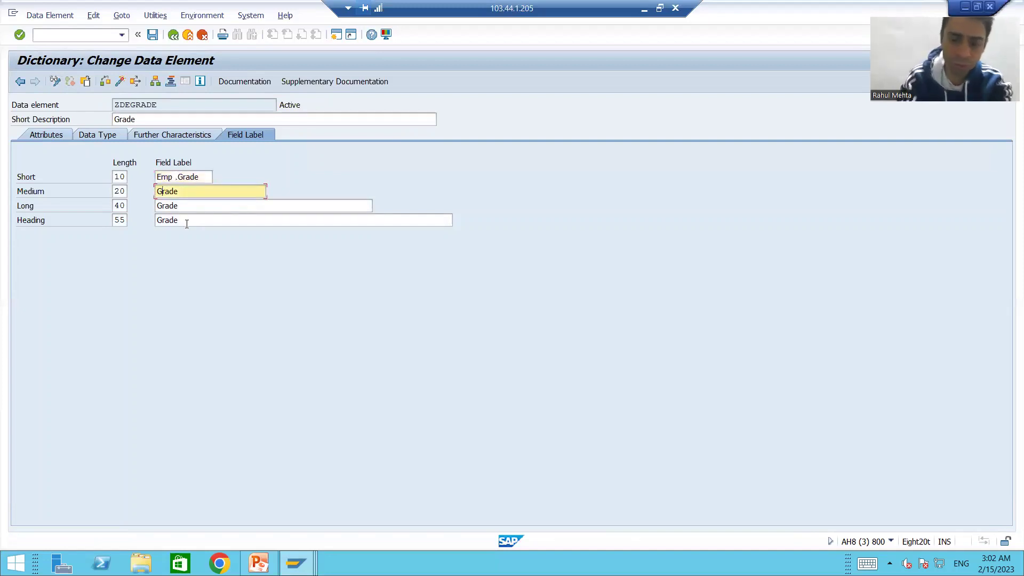
{"action": "type", "text": "Emp."}
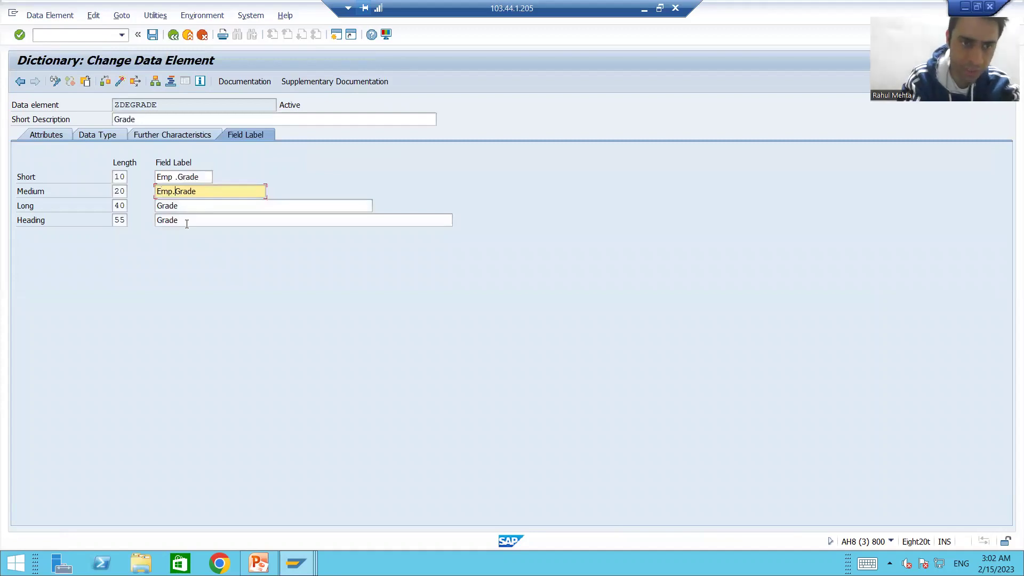
{"action": "left_click", "coordinate": [161, 205]}
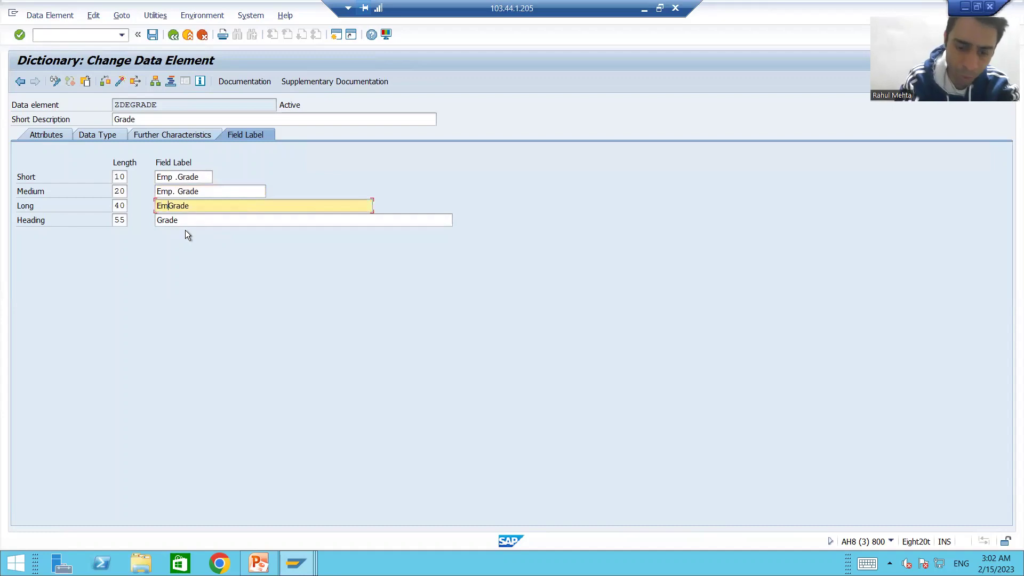
{"action": "key", "text": "Tab"}
{"action": "key", "text": "Home"}
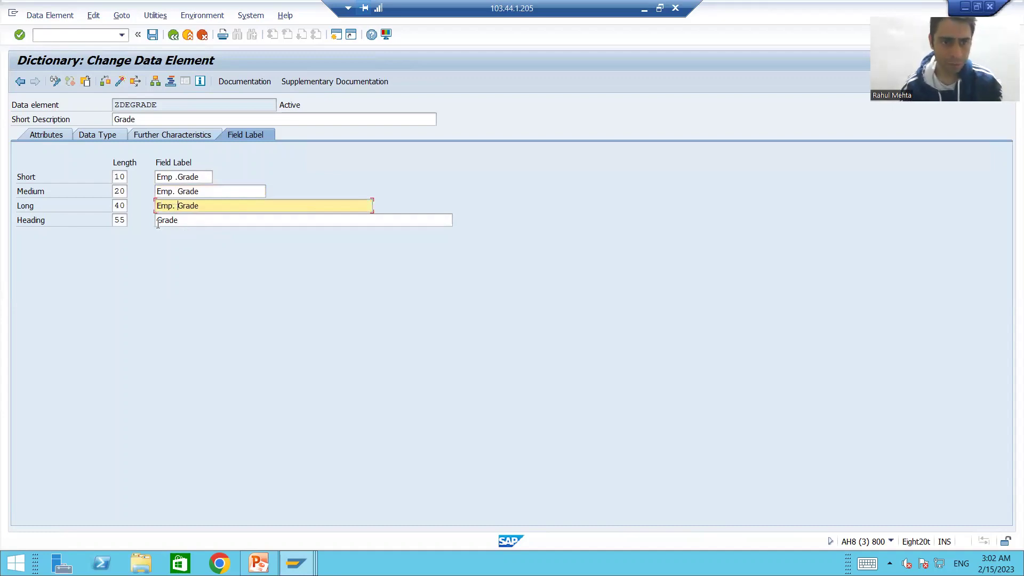
{"action": "type", "text": "Em"}
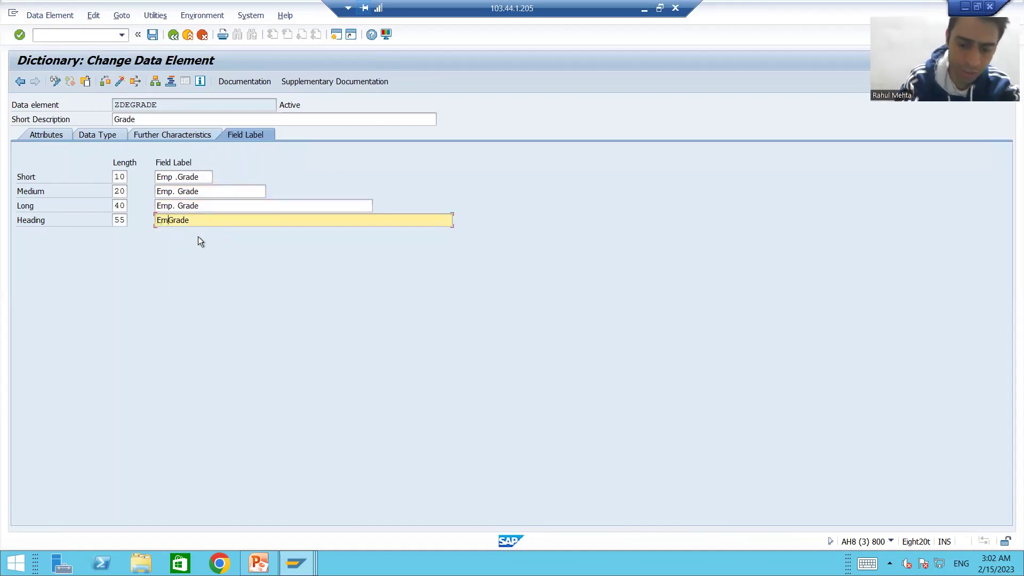
{"action": "type", "text": "p"}
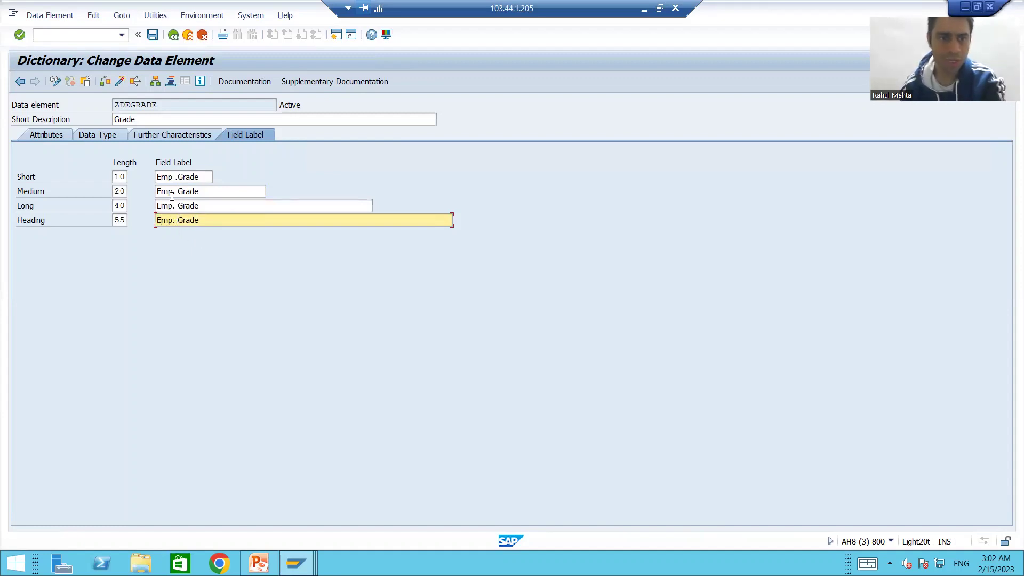
{"action": "type", "text": "."}
- Expand "Emp" to "Employee" in the medium, long and heading field labels of ZDEGRADE
{"action": "left_click", "coordinate": [172, 193]}
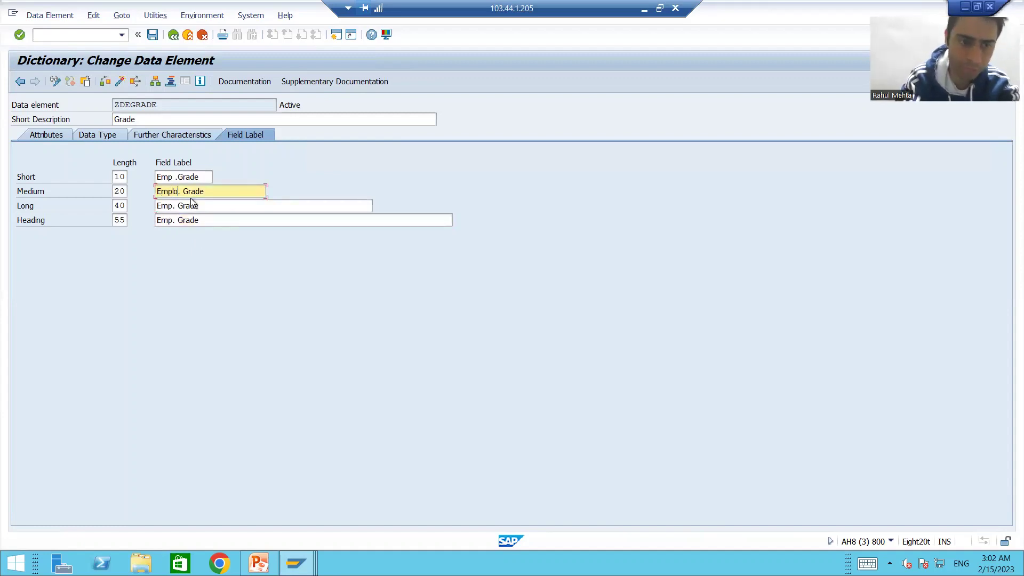
{"action": "left_click", "coordinate": [175, 206]}
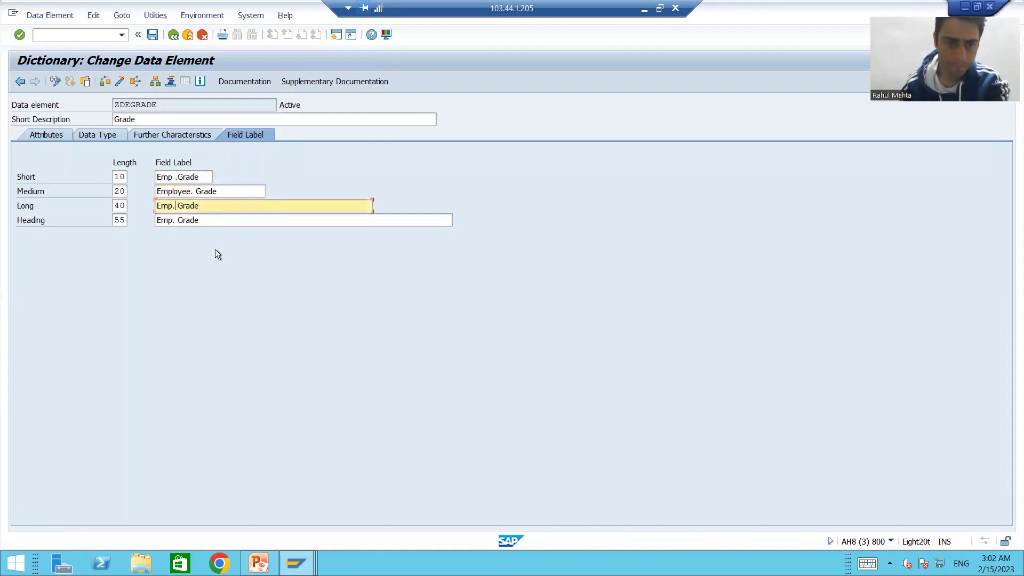
{"action": "type", "text": "loyee"}
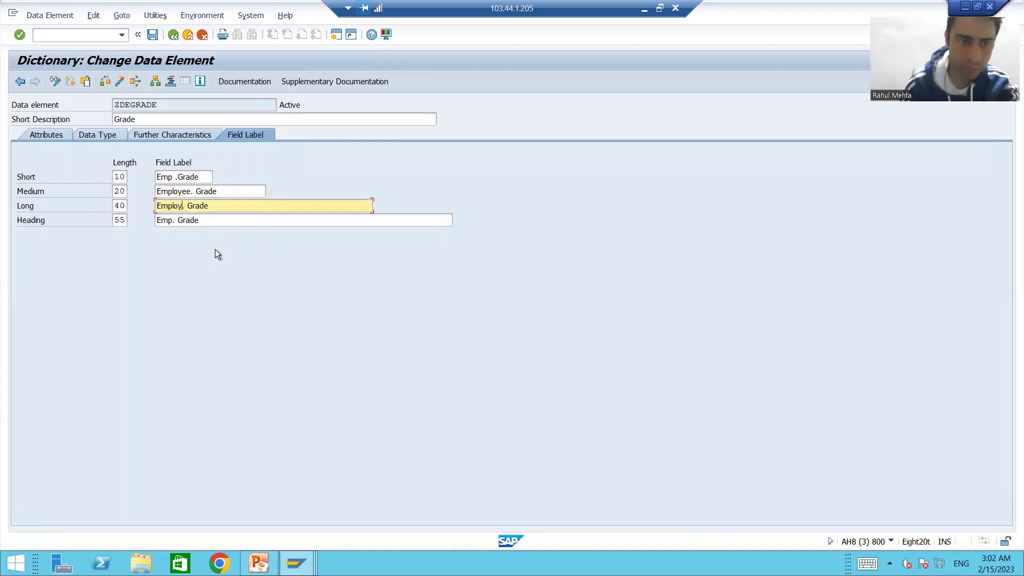
{"action": "left_click", "coordinate": [173, 220]}
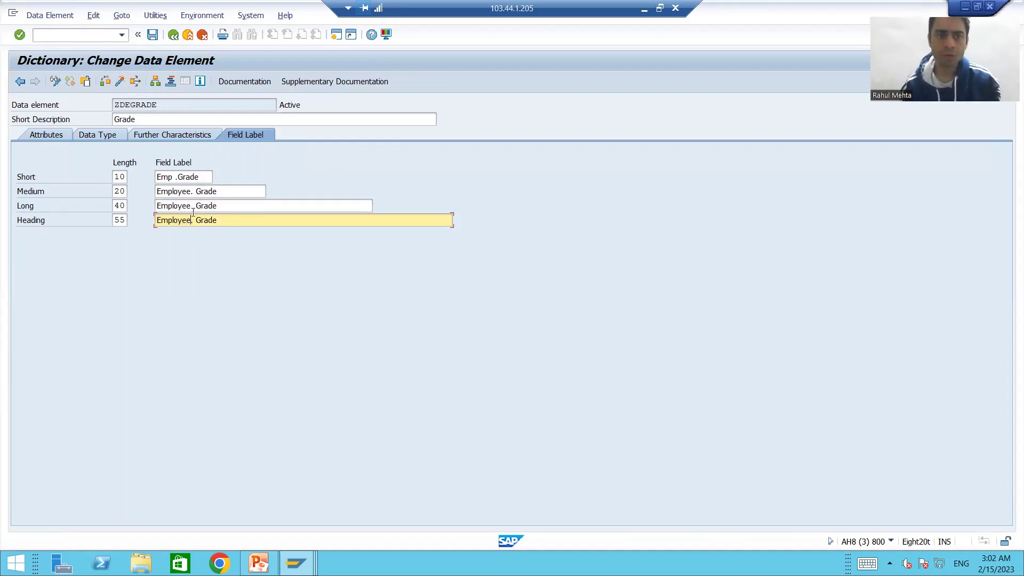
- Remove the period after "Employee" in the medium, long and heading labels so they read "Employee Grade"
{"action": "left_click", "coordinate": [191, 191]}
{"action": "key", "text": "Delete"}
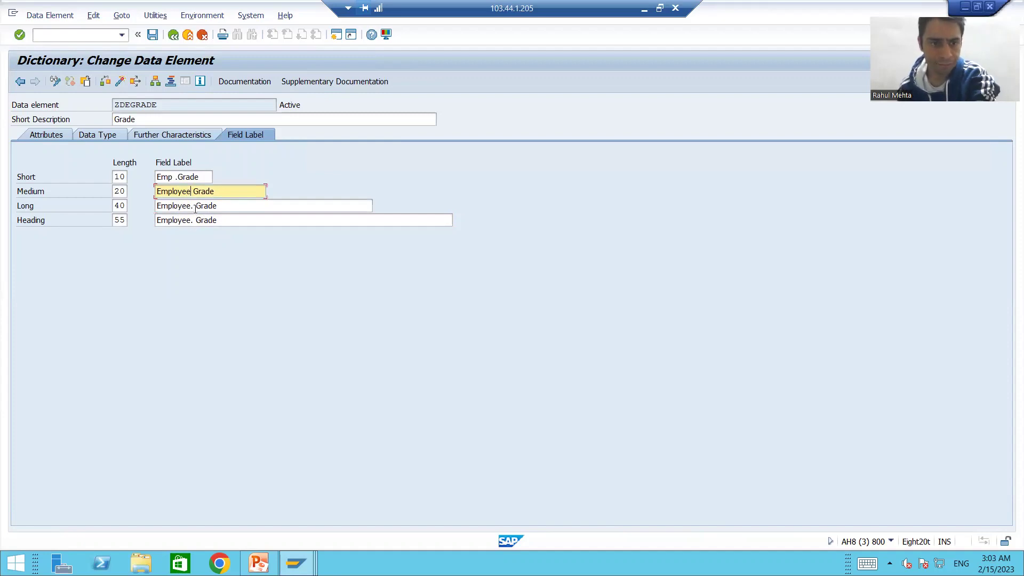
{"action": "left_click", "coordinate": [193, 205]}
{"action": "key", "text": "Delete"}
{"action": "key", "text": "BackSpace"}
{"action": "key", "text": "BackSpace"}
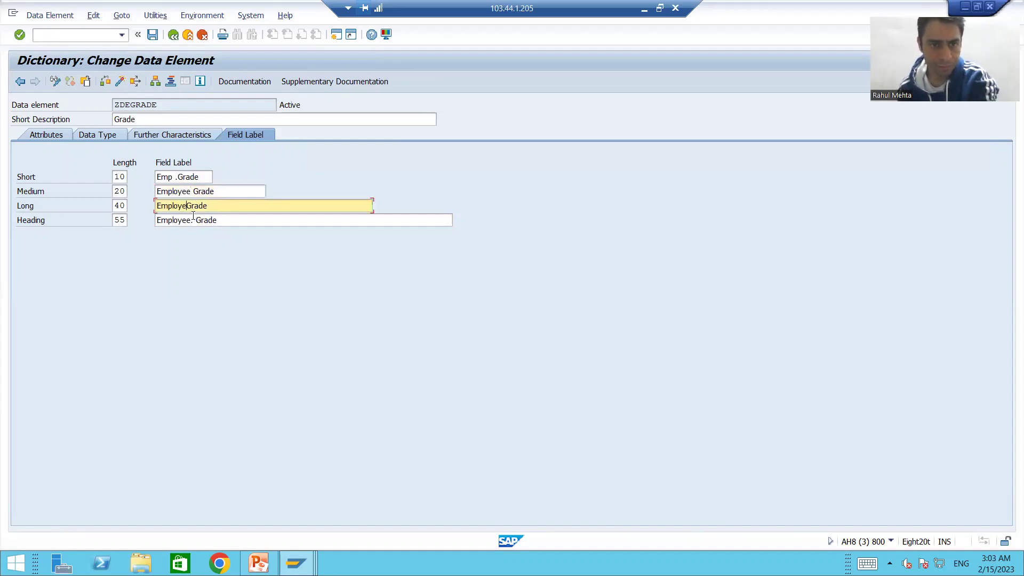
{"action": "type", "text": "e"}
{"action": "left_click", "coordinate": [193, 220]}
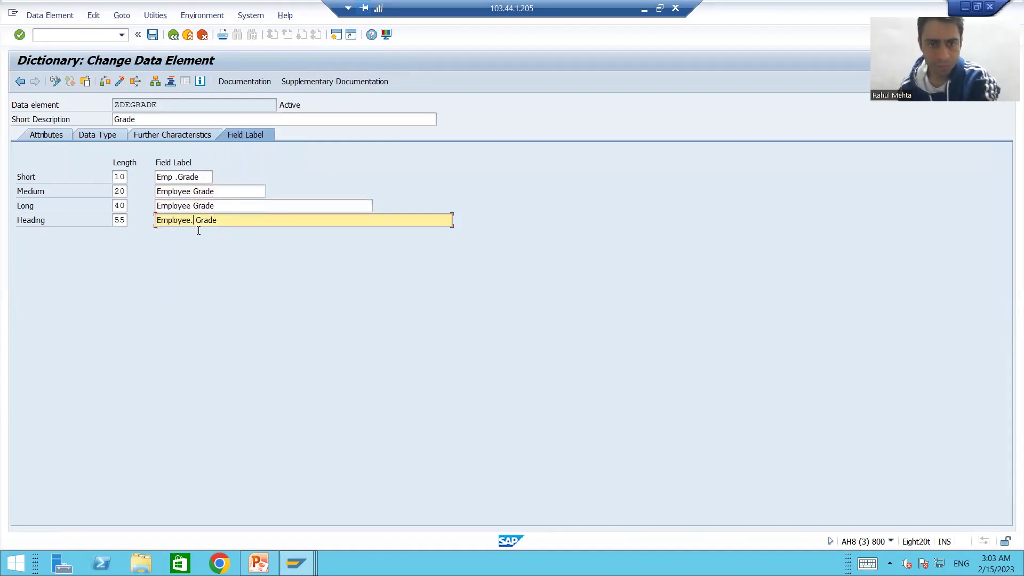
{"action": "key", "text": "BackSpace"}
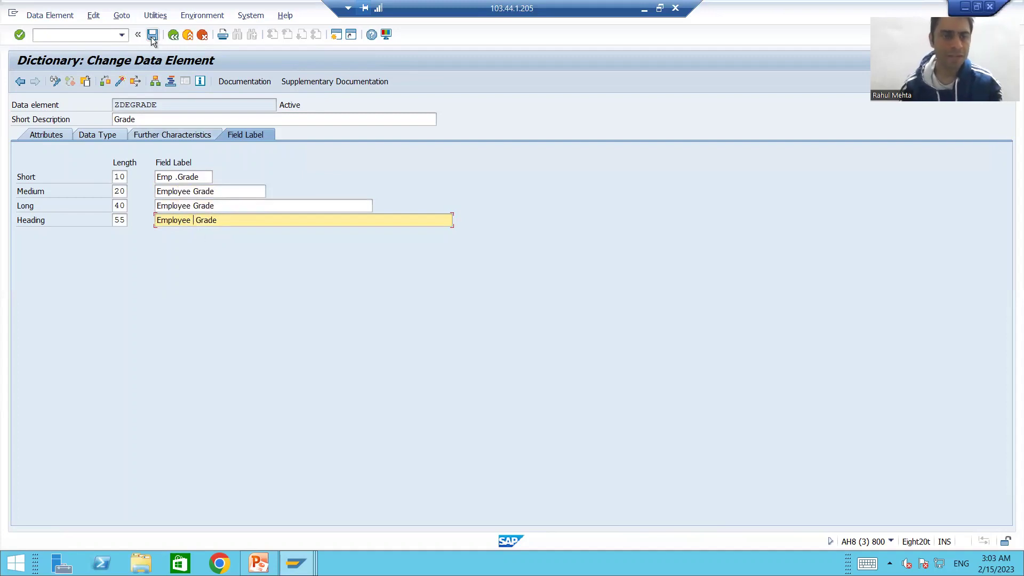
- Save the label changes and create a new workbench request with the short description "Changing the Descriptions"
{"action": "left_click", "coordinate": [152, 36]}
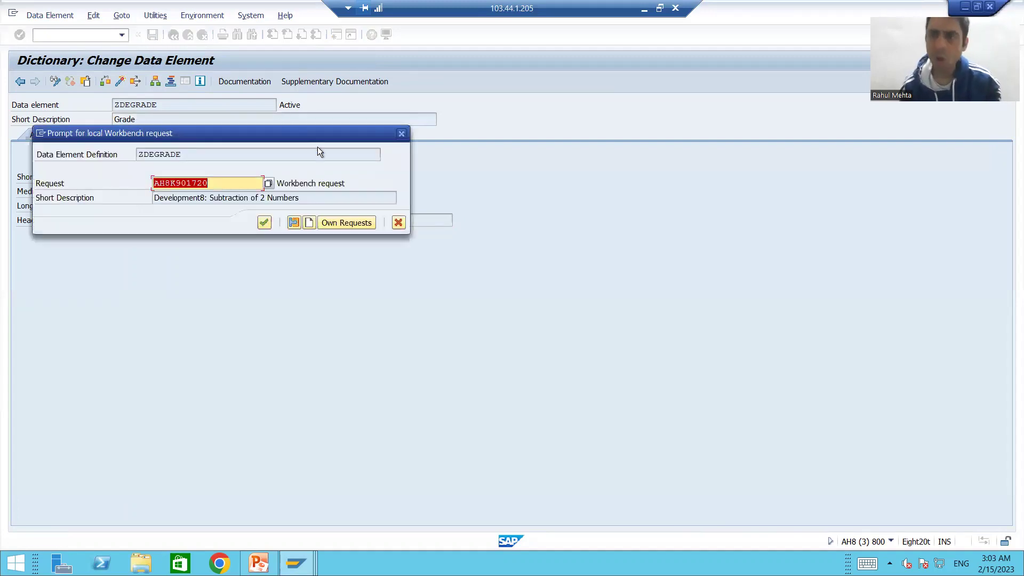
{"action": "left_click", "coordinate": [311, 222]}
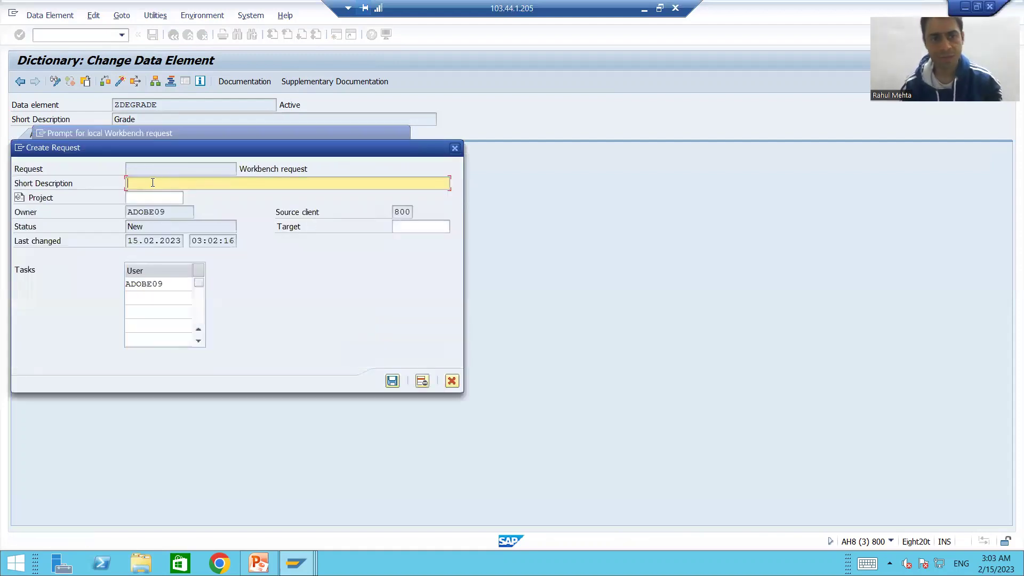
{"action": "type", "text": "CHan"}
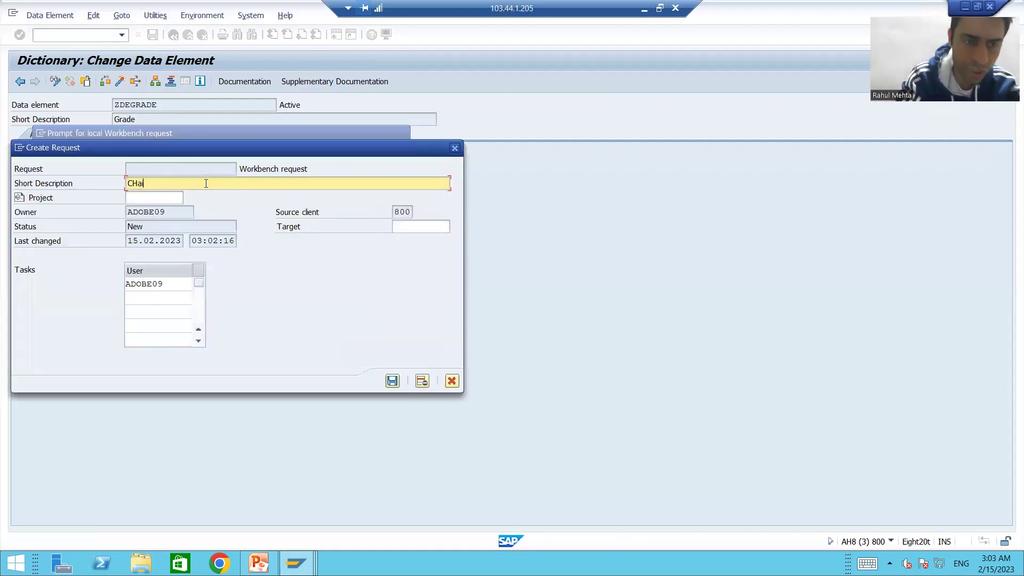
{"action": "key", "text": "BackSpace"}
{"action": "key", "text": "BackSpace"}
{"action": "key", "text": "BackSpace"}
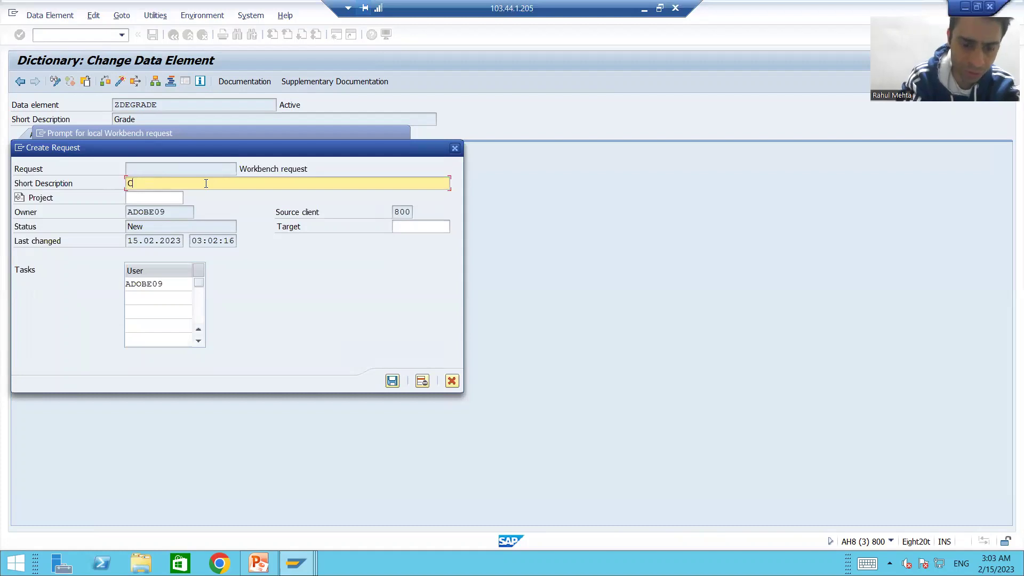
{"action": "type", "text": "haing"}
{"action": "key", "text": "BackSpace"}
{"action": "key", "text": "BackSpace"}
{"action": "key", "text": "BackSpace"}
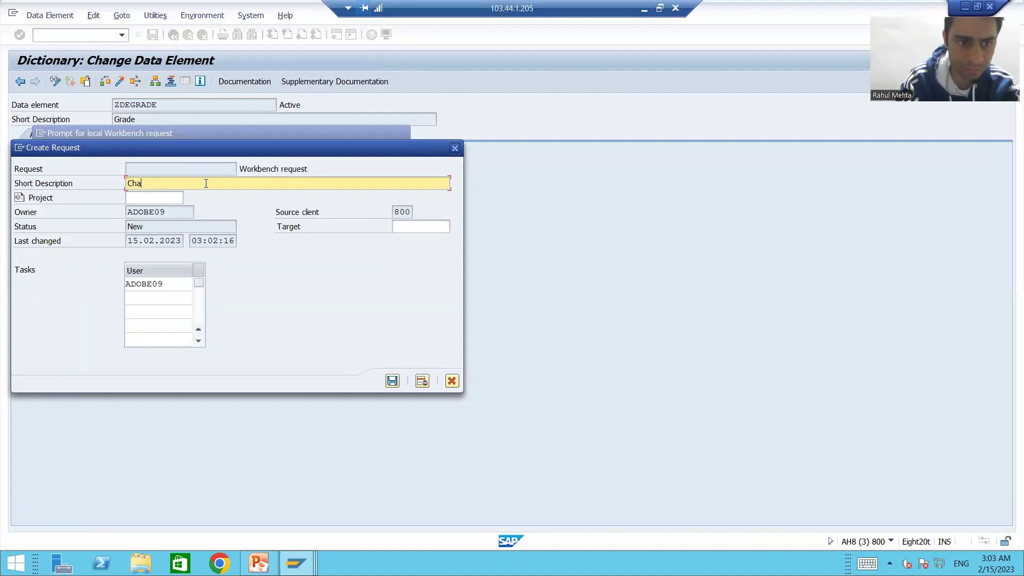
{"action": "type", "text": "ngi"}
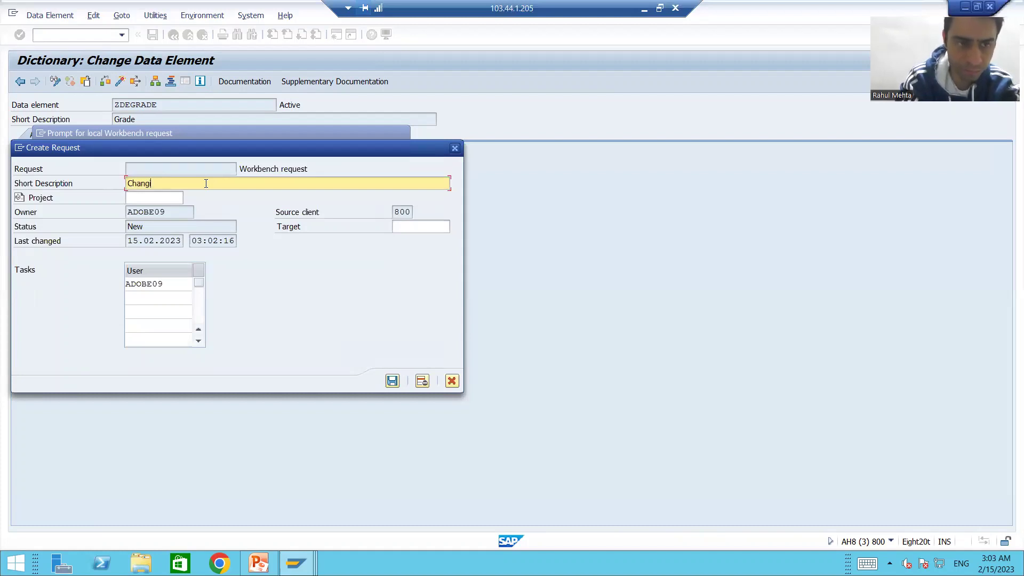
{"action": "type", "text": "ng the Descriptions"}
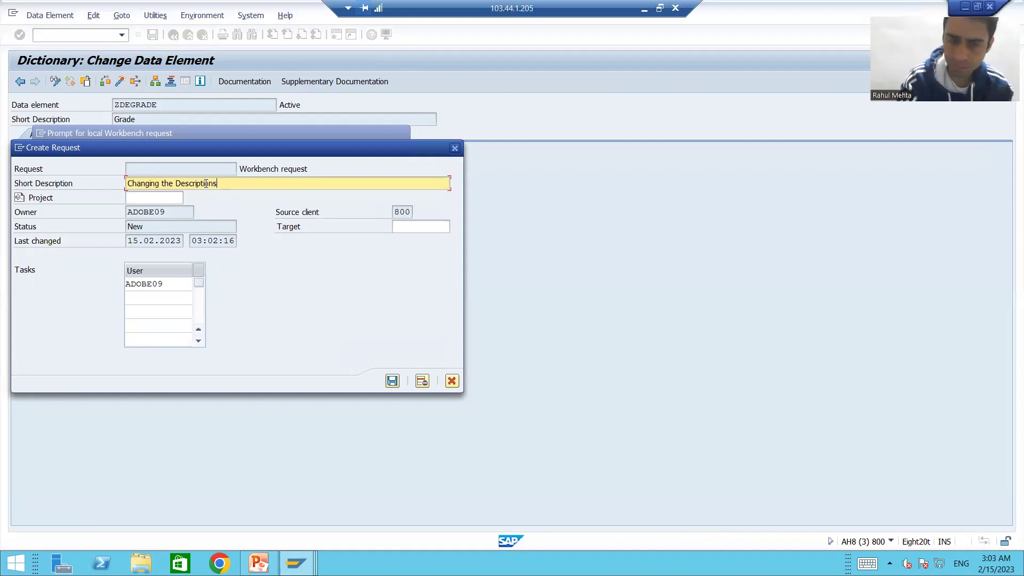
{"action": "key", "text": "Return"}
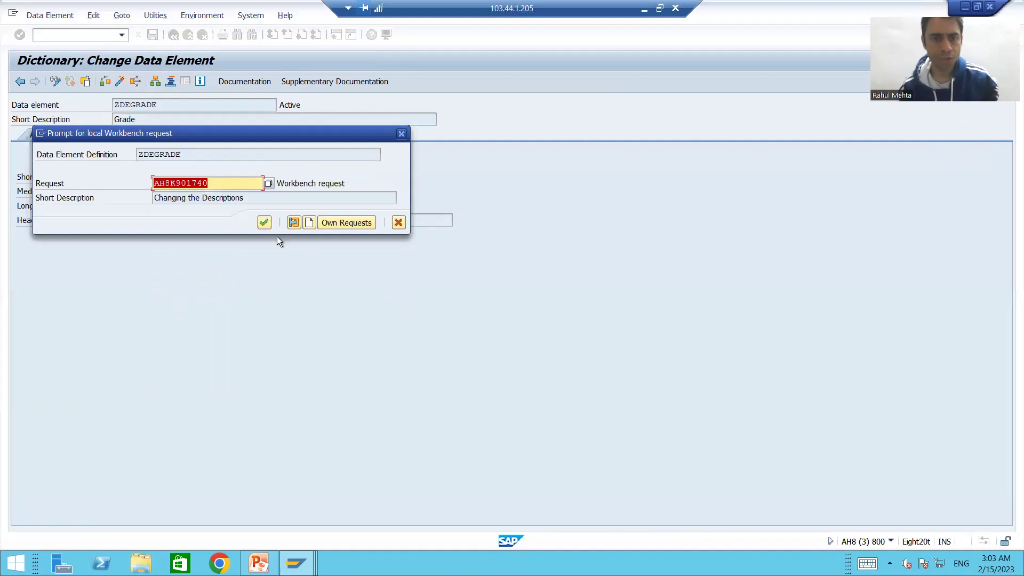
- Assign ZDEGRADE to the new workbench request, activate the data element and return to table ZTVALLOWANCE
{"action": "left_click", "coordinate": [265, 223]}
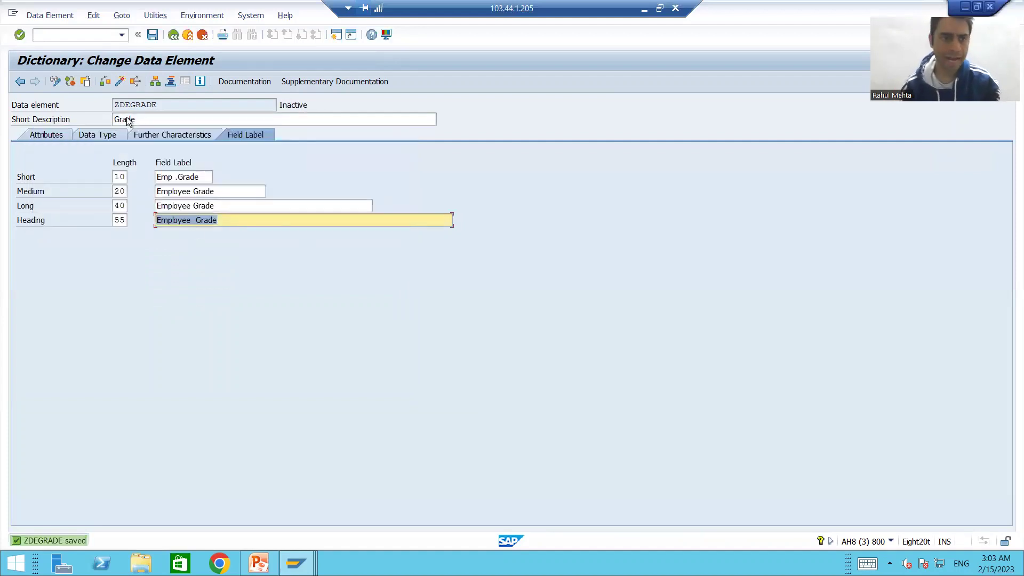
{"action": "left_click", "coordinate": [120, 82]}
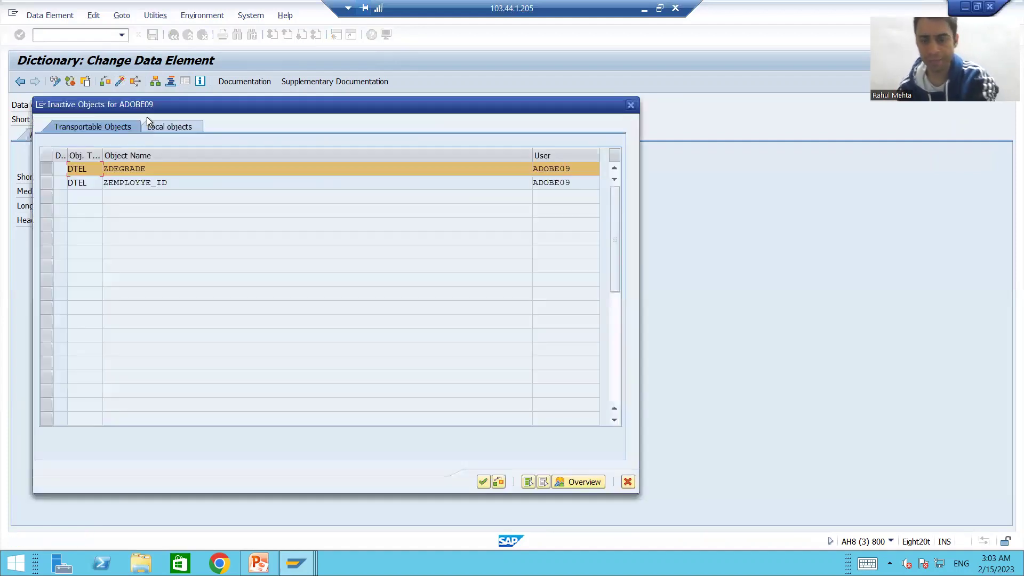
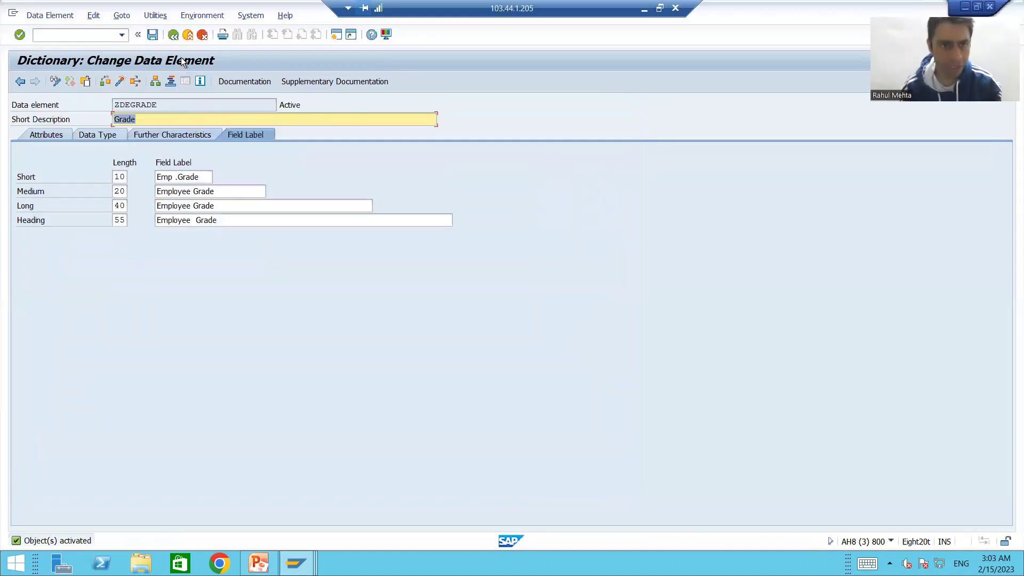
{"action": "key", "text": "F3"}
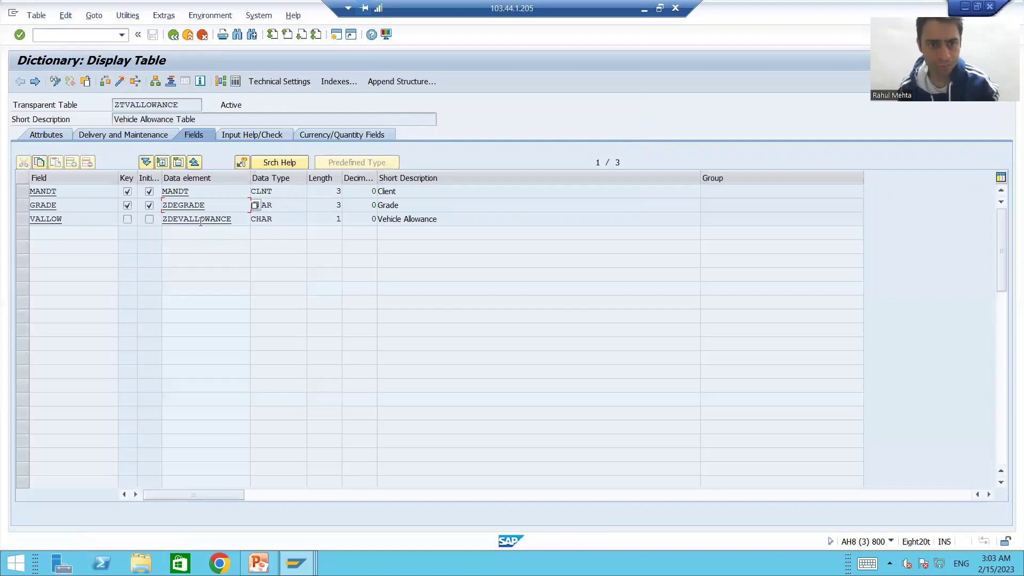
- Open ZDEVALLOWANCE for editing and set its short label to "V Allows" and the medium, long and heading labels to "Vehicle Allowances"
{"action": "double_click", "coordinate": [201, 219]}
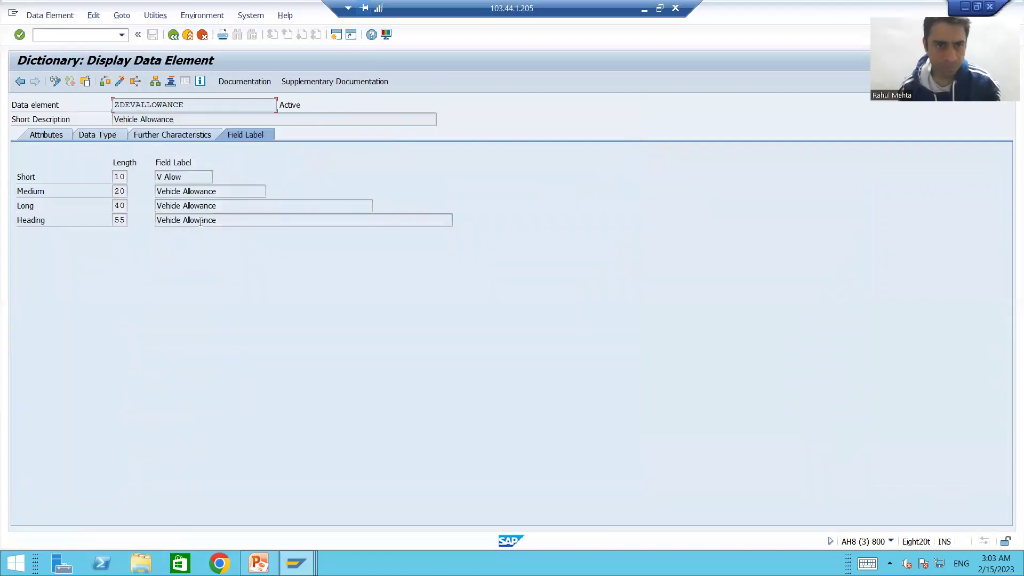
{"action": "left_click", "coordinate": [55, 82]}
{"action": "left_click", "coordinate": [235, 193]}
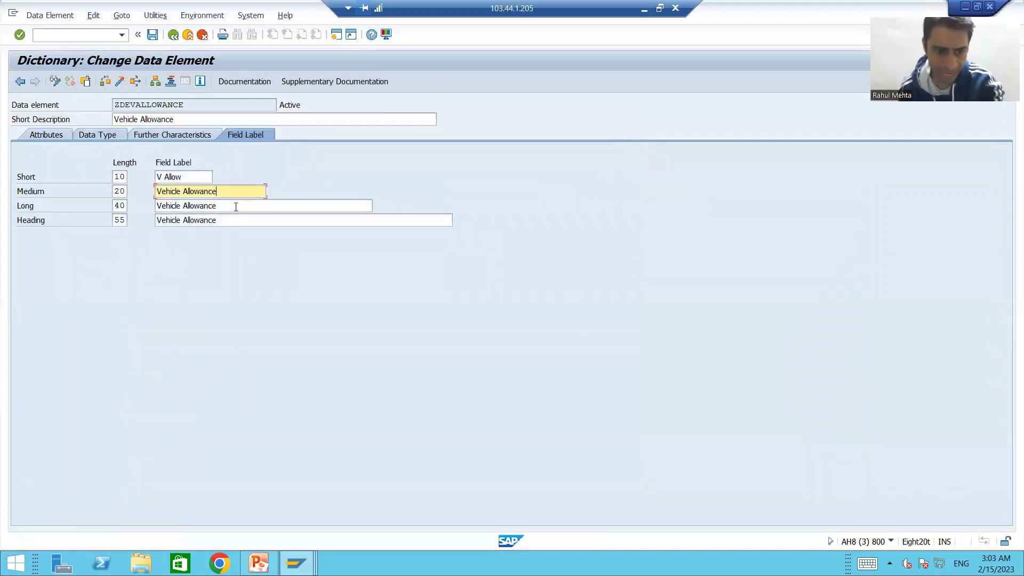
{"action": "type", "text": "s"}
{"action": "left_click", "coordinate": [220, 208]}
{"action": "type", "text": "s"}
{"action": "left_click", "coordinate": [220, 220]}
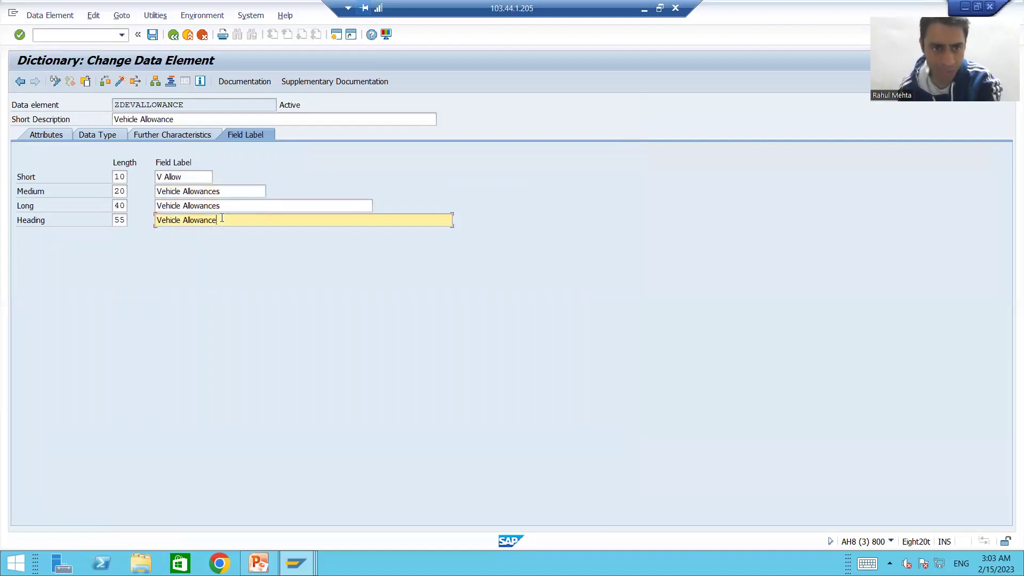
{"action": "type", "text": "s"}
{"action": "left_click", "coordinate": [183, 177]}
{"action": "type", "text": "s"}
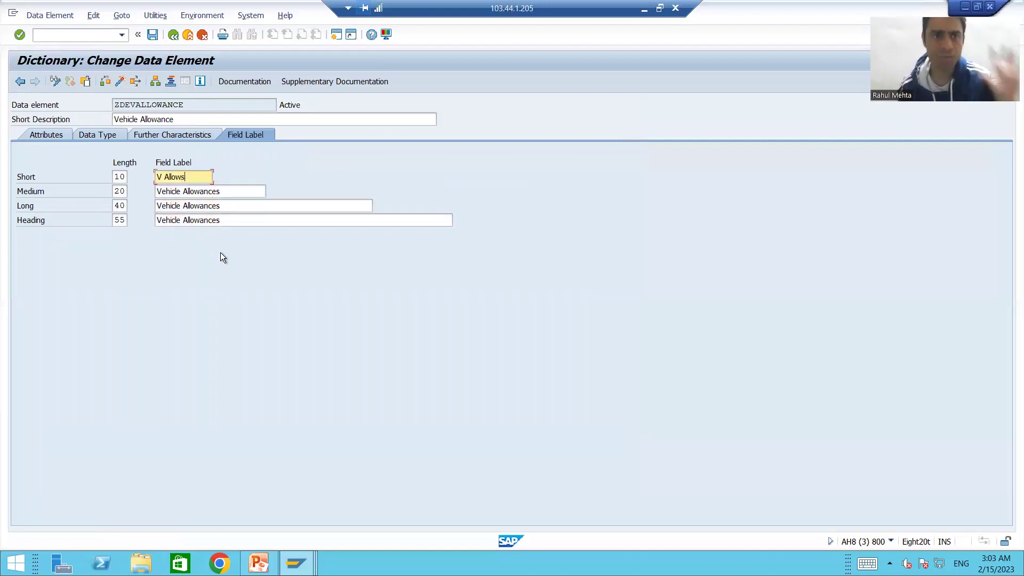
- Activate ZDEVALLOWANCE, assigning it to the existing "Changing the Descriptions" workbench request and declining the activation log
{"action": "left_click", "coordinate": [120, 82]}
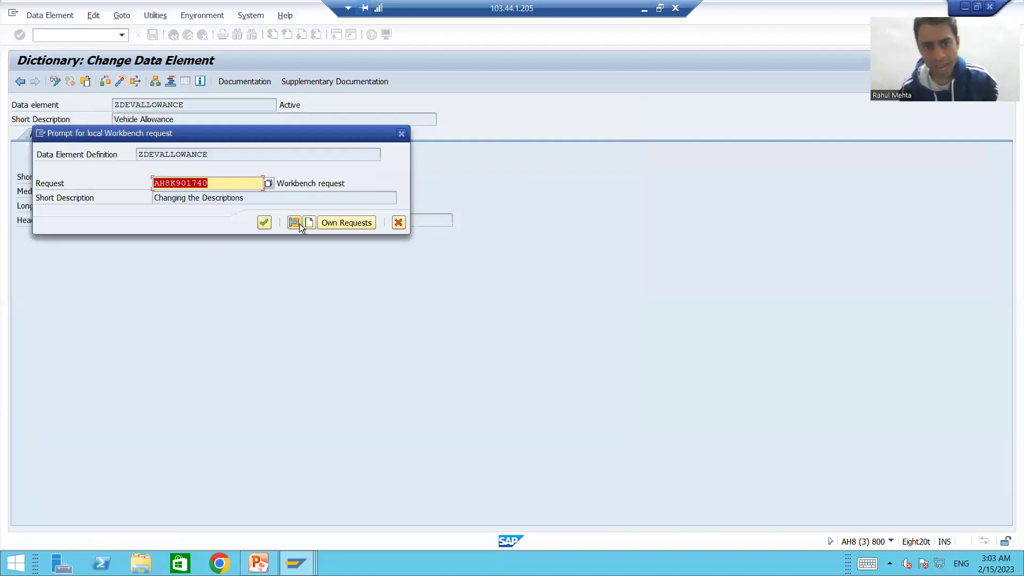
{"action": "left_click", "coordinate": [328, 216]}
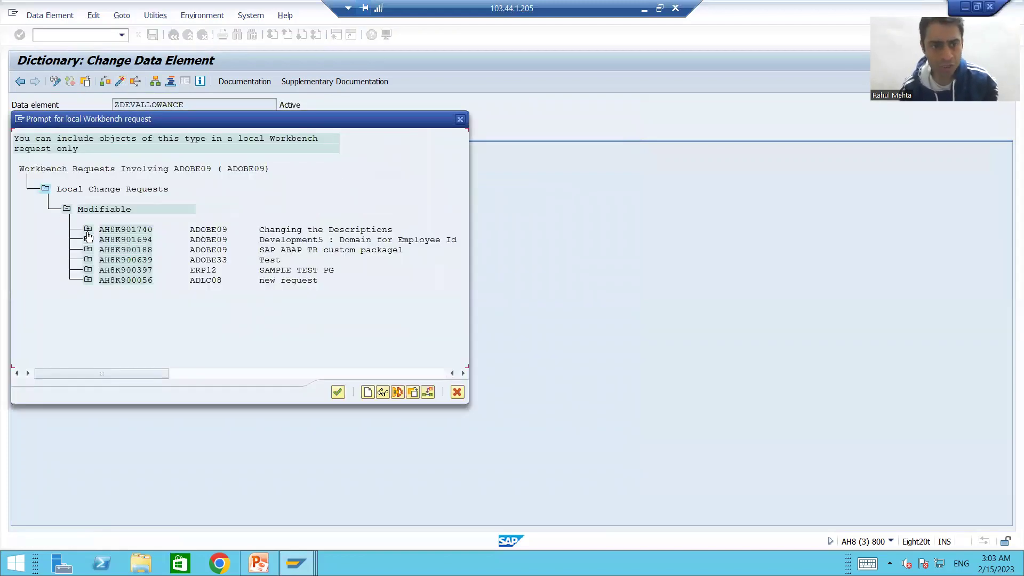
{"action": "left_click", "coordinate": [88, 229]}
{"action": "left_click", "coordinate": [108, 249]}
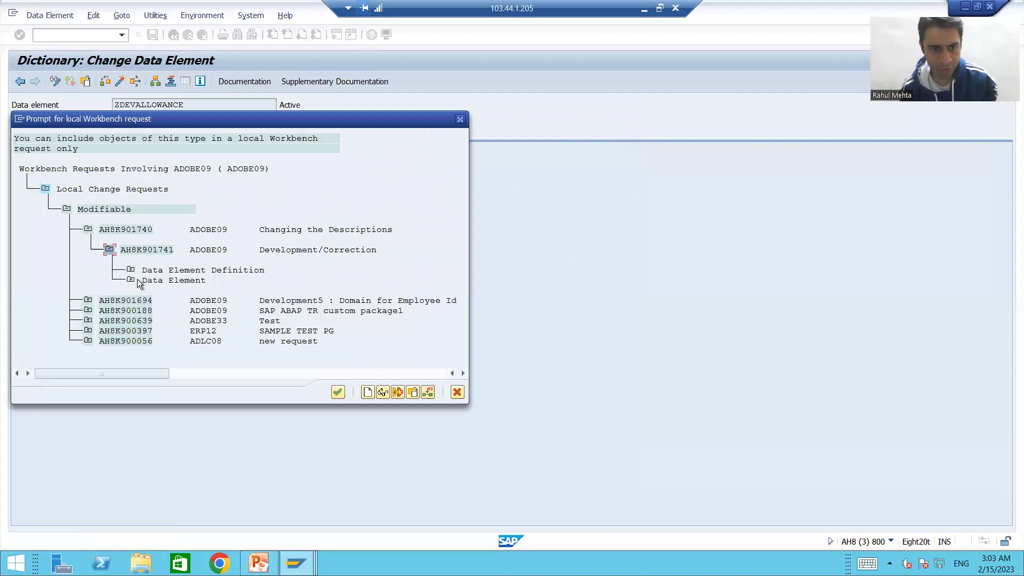
{"action": "double_click", "coordinate": [146, 249]}
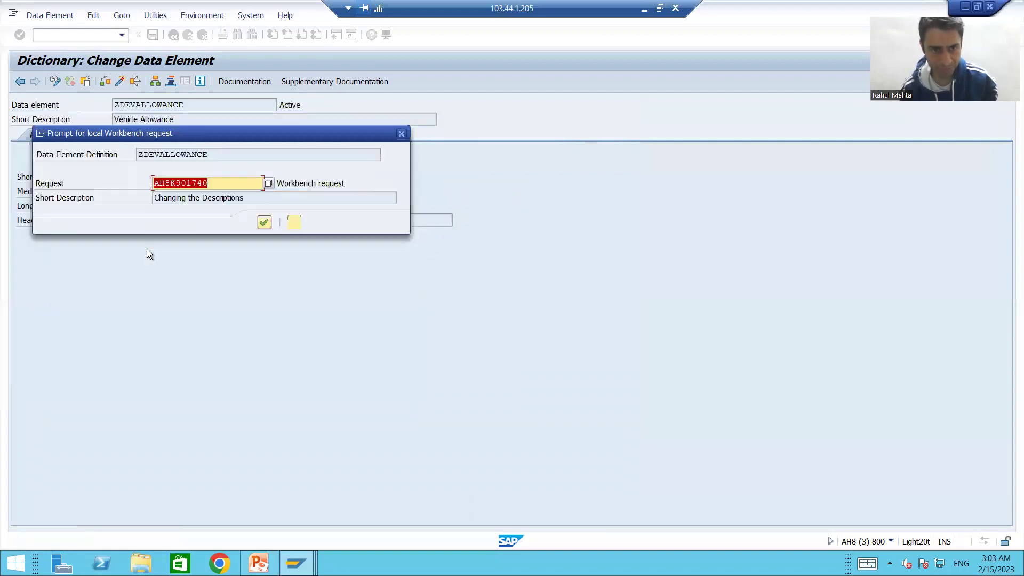
{"action": "left_click", "coordinate": [264, 223]}
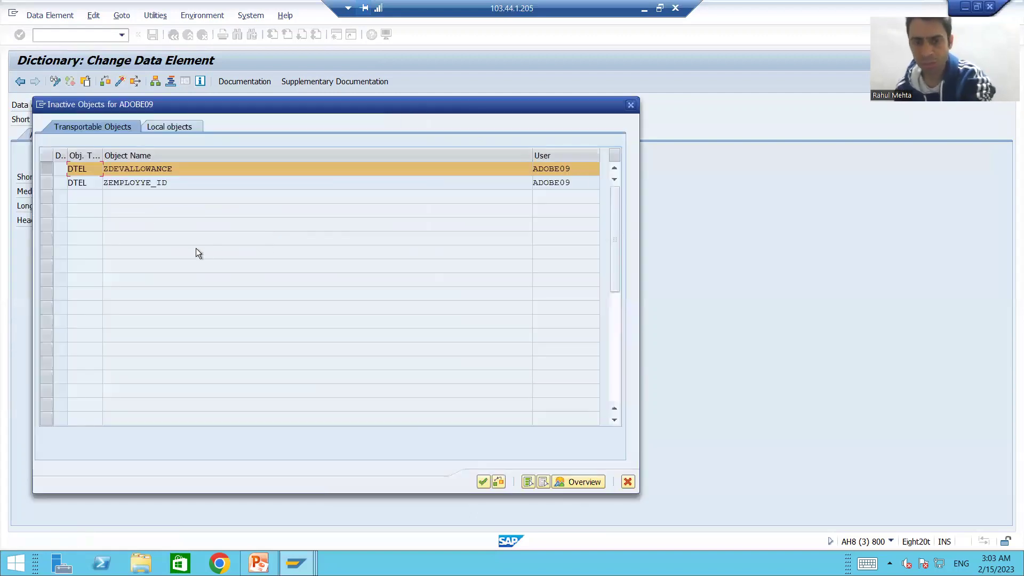
{"action": "key", "text": "Return"}
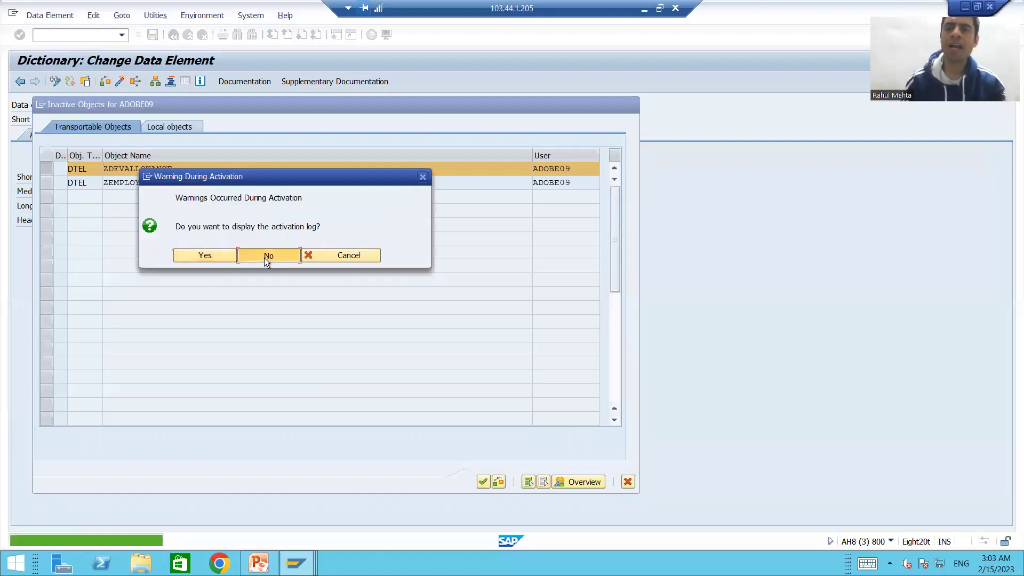
{"action": "left_click", "coordinate": [267, 256]}
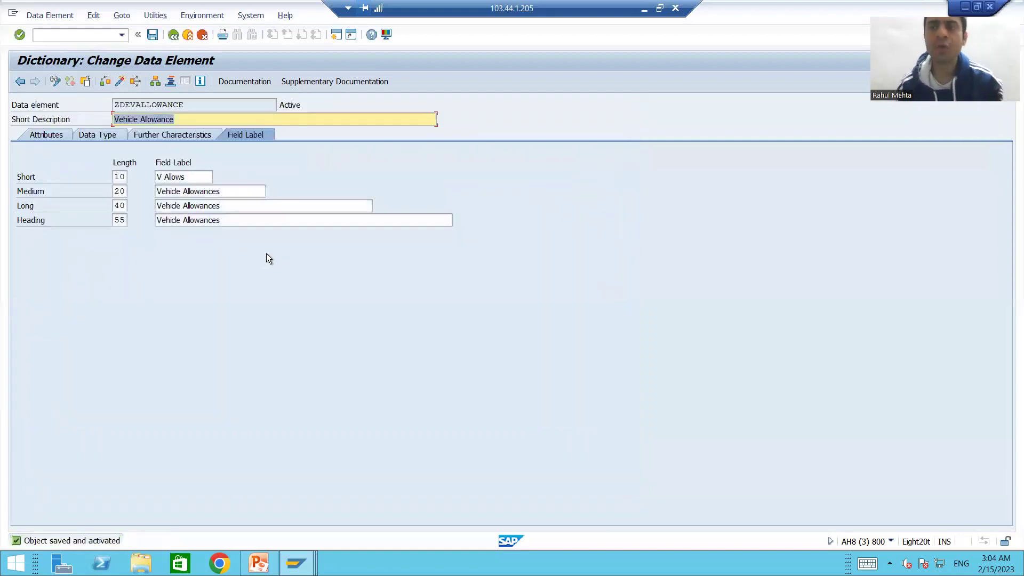
- Open the Transport Organizer with transaction /nse09 and display the modifiable and released requests
{"action": "left_click", "coordinate": [64, 36]}
{"action": "type", "text": "/nse09"}
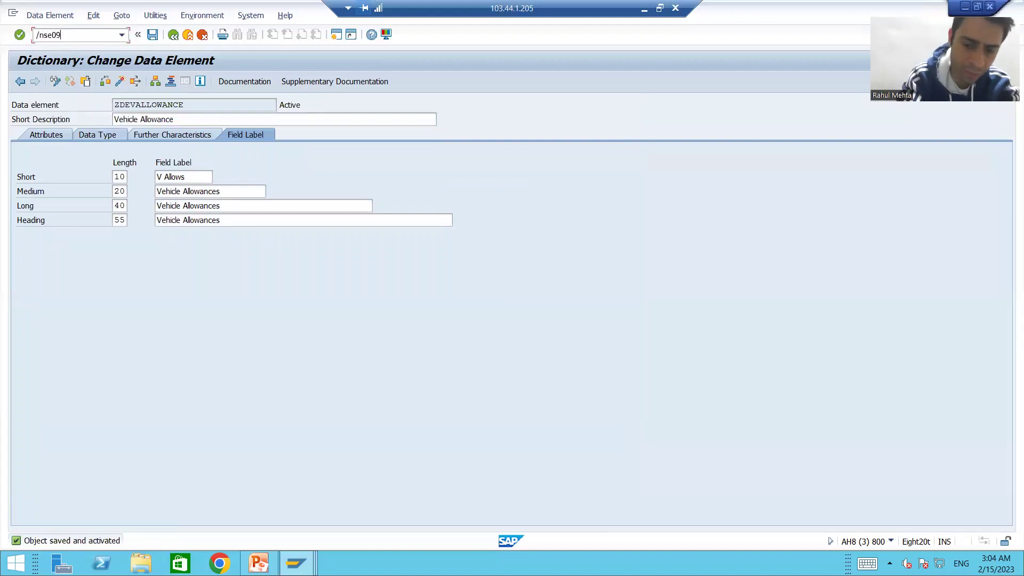
{"action": "key", "text": "Return"}
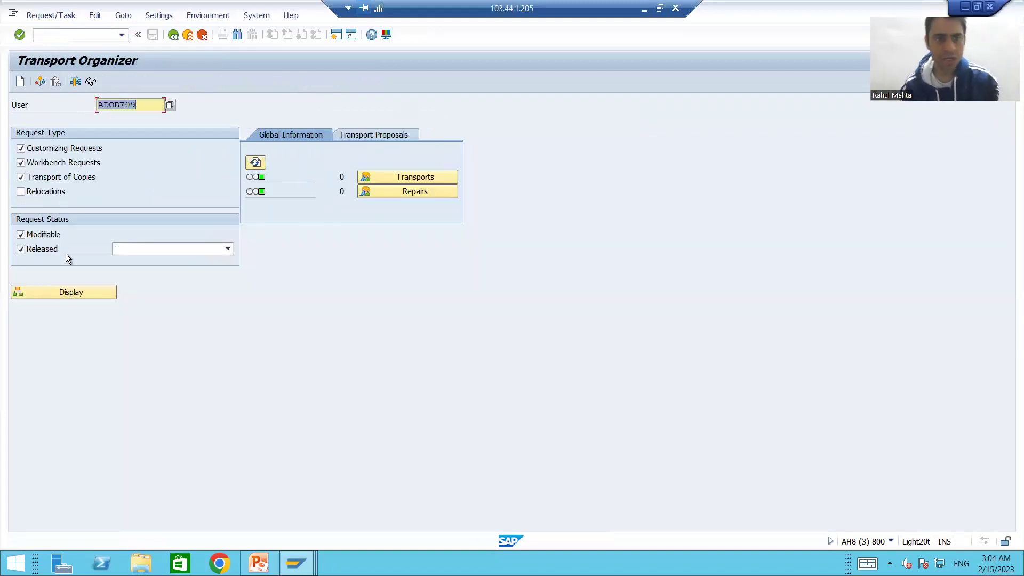
{"action": "left_click", "coordinate": [70, 294]}
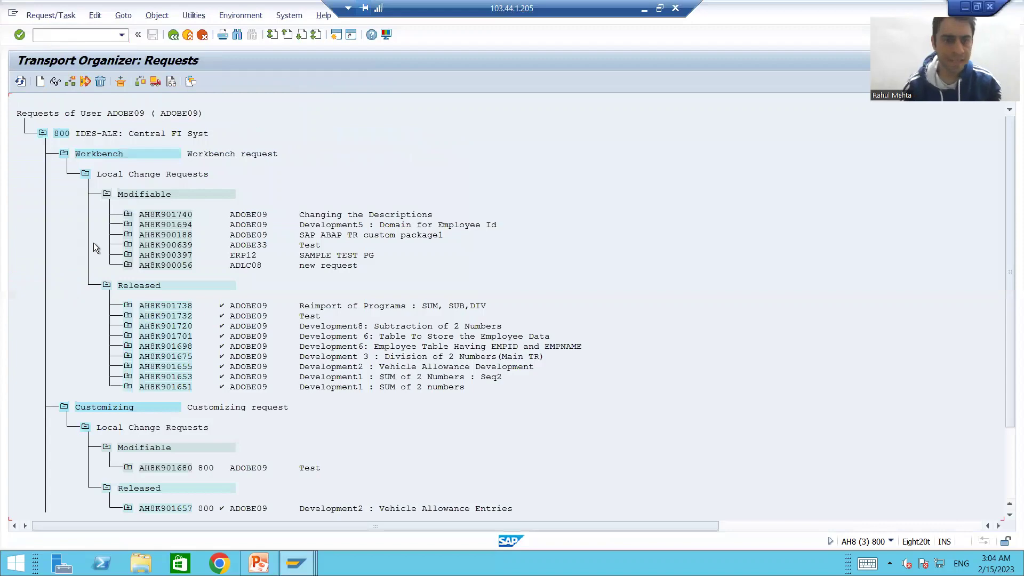
- Expand the "Changing the Descriptions" request and its task, and examine the objects under Data Element Definition and Data Element
{"action": "left_click", "coordinate": [128, 213]}
{"action": "left_click", "coordinate": [149, 235]}
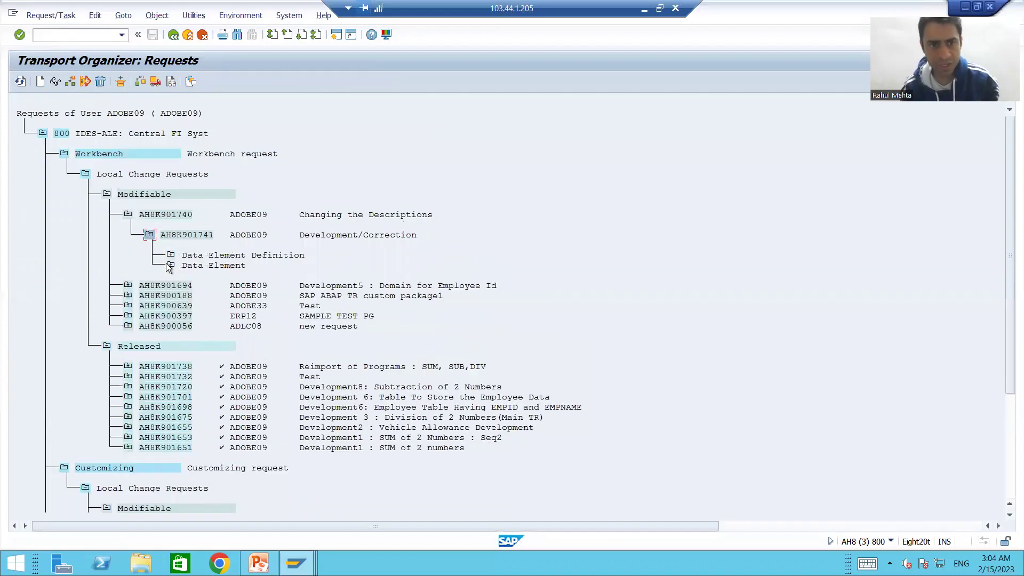
{"action": "left_click", "coordinate": [171, 255]}
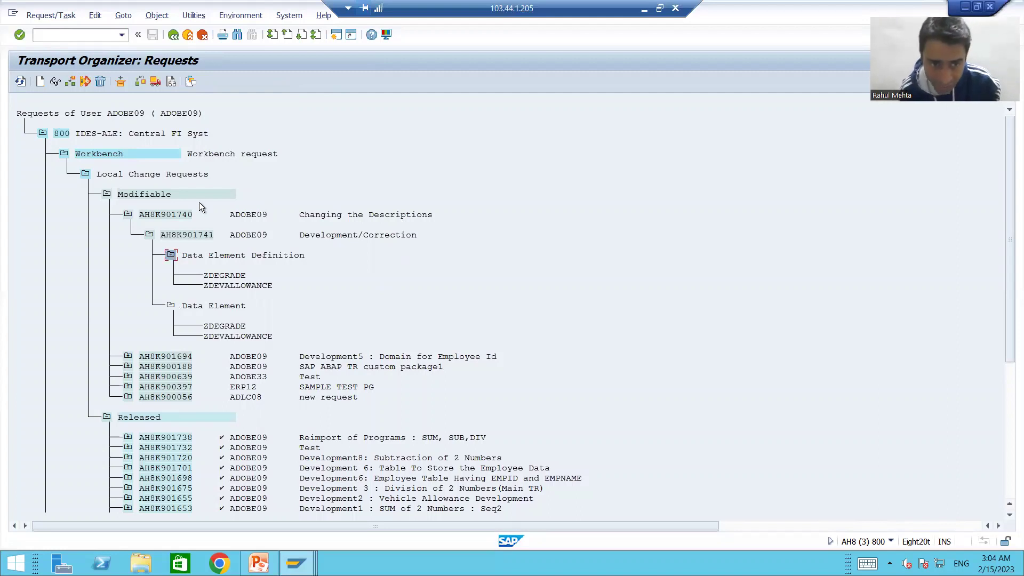
{"action": "left_click", "coordinate": [225, 327]}
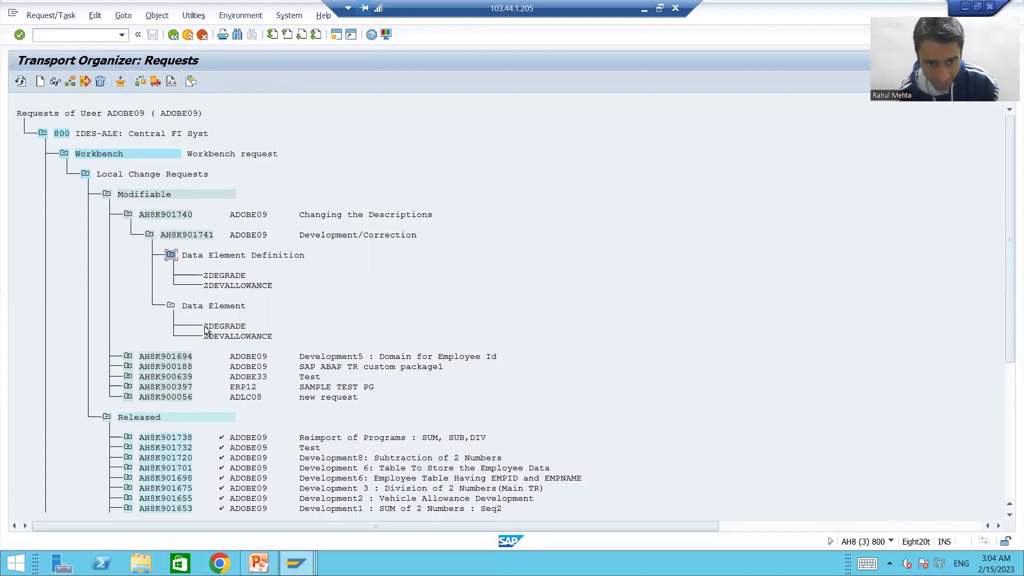
{"action": "left_click_drag", "start_coordinate": [225, 329], "coordinate": [253, 329]}
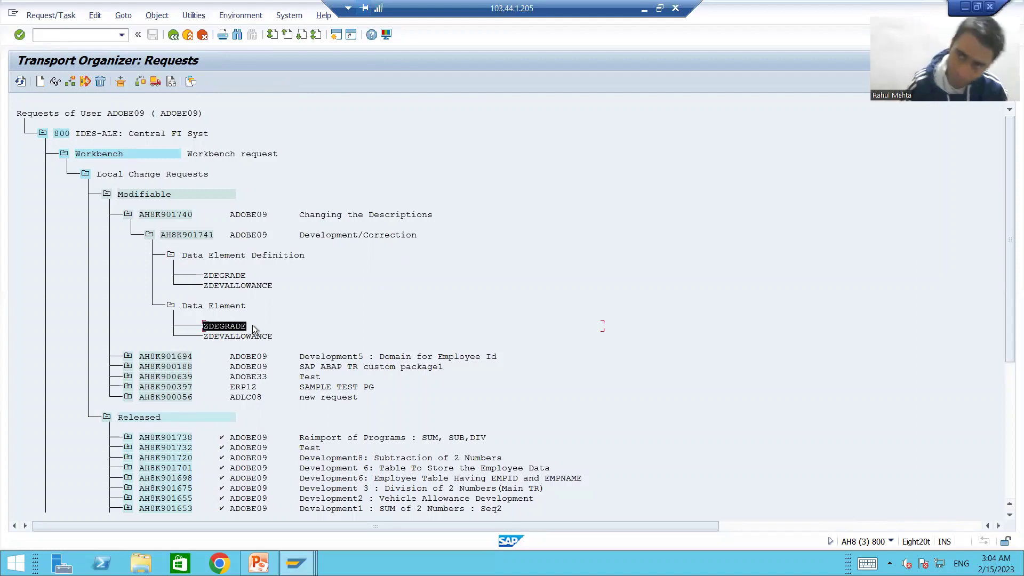
{"action": "left_click", "coordinate": [252, 325]}
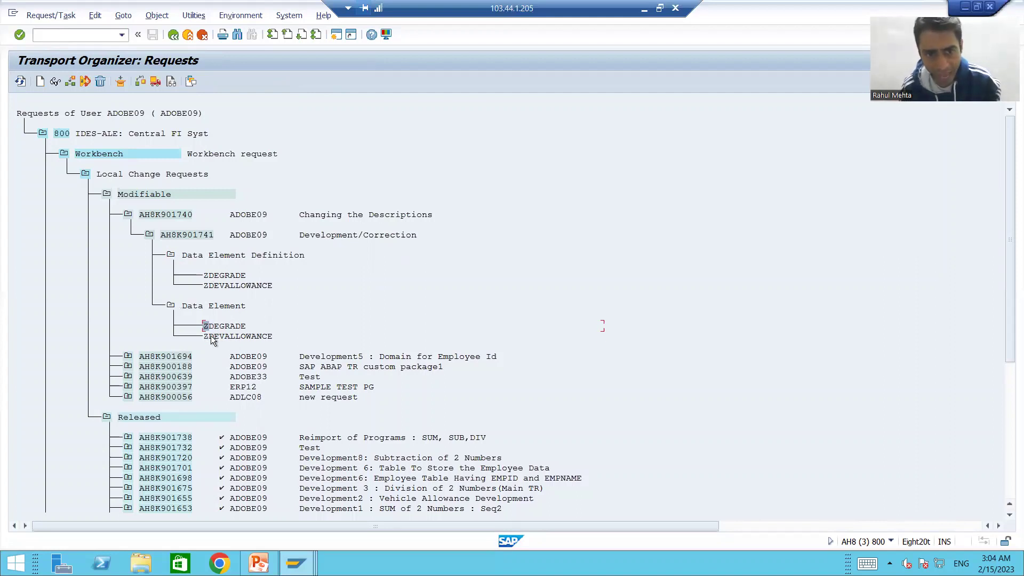
{"action": "left_click_drag", "start_coordinate": [211, 338], "coordinate": [273, 337]}
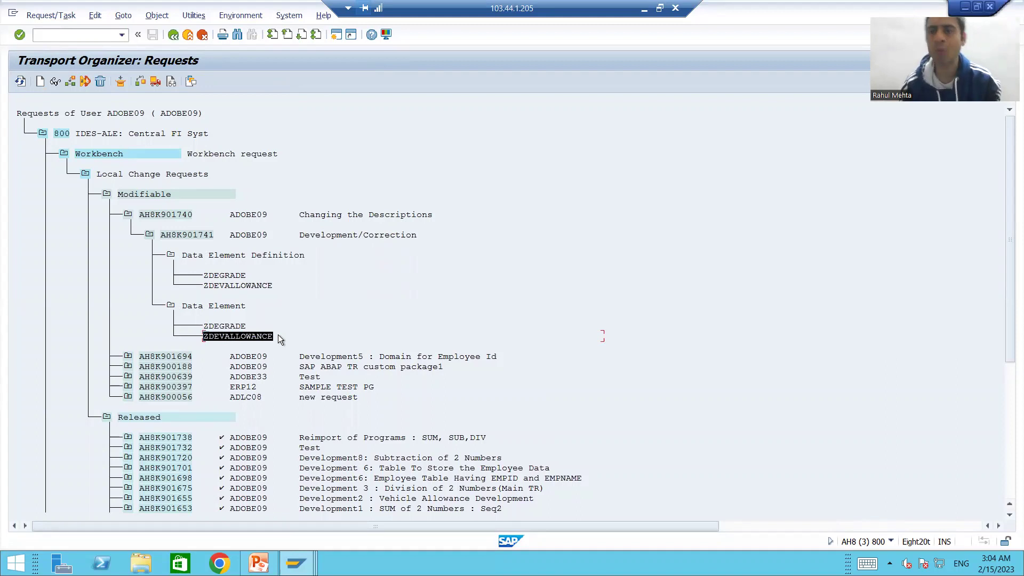
{"action": "left_click", "coordinate": [278, 334]}
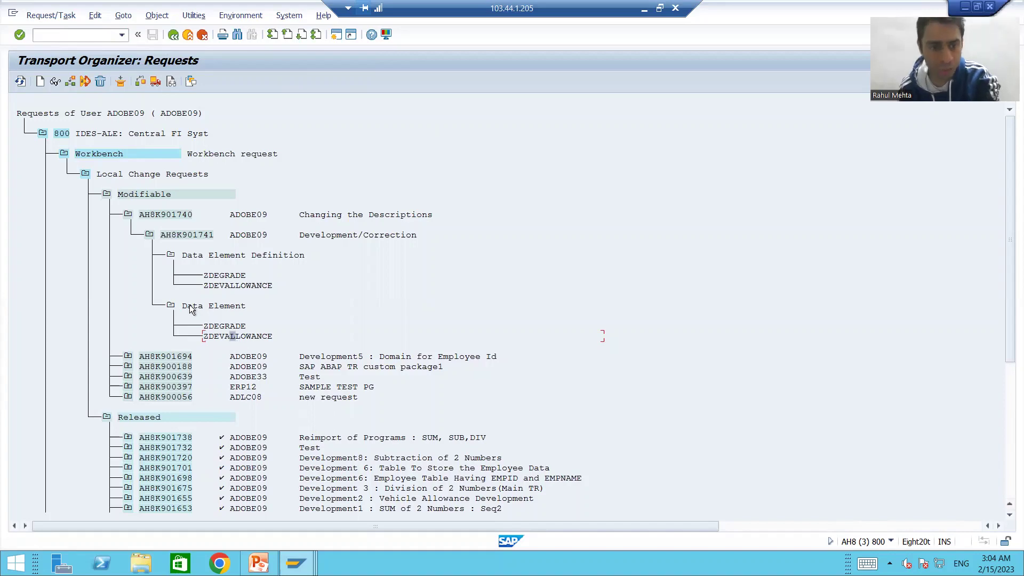
{"action": "key", "text": "alt+Tab"}
{"action": "key", "text": "alt+Tab"}
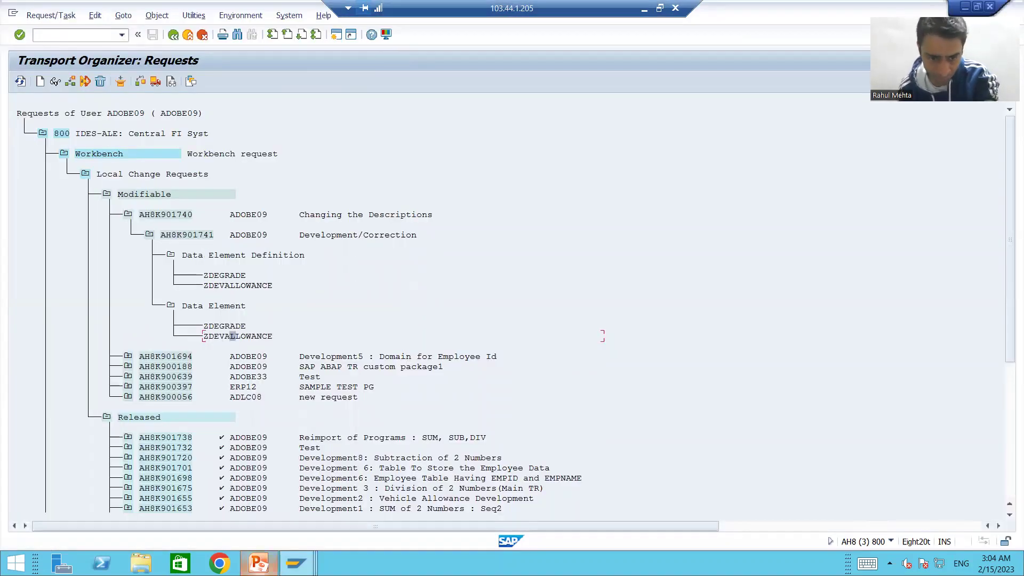
{"action": "left_click", "coordinate": [297, 563]}
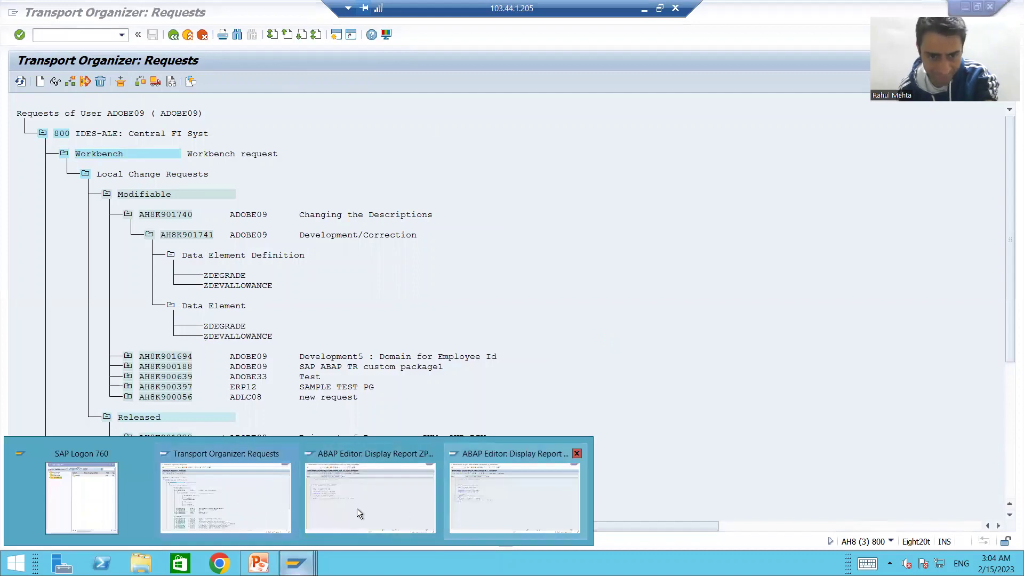
{"action": "left_click", "coordinate": [248, 508]}
{"action": "left_click", "coordinate": [296, 563]}
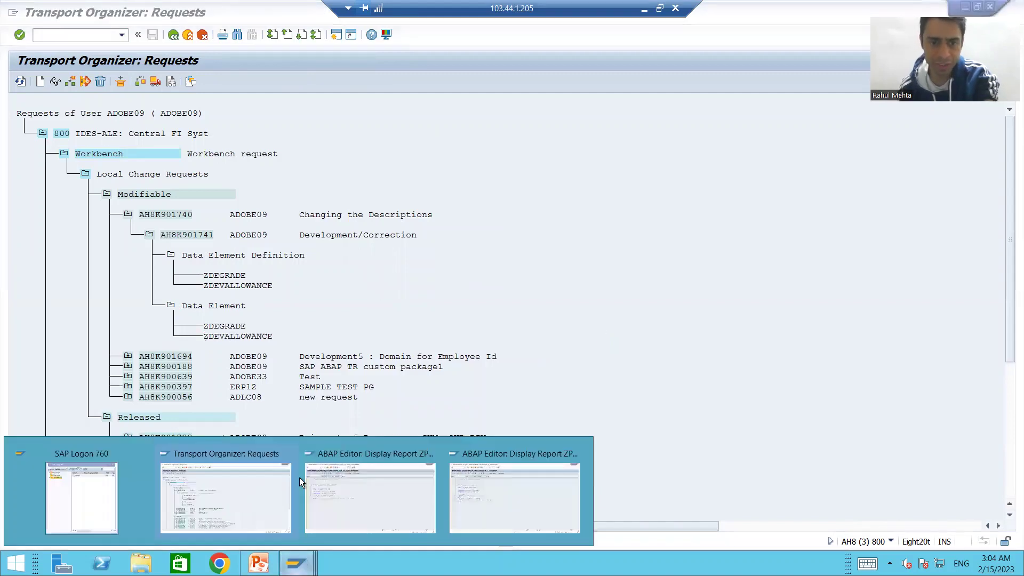
{"action": "left_click", "coordinate": [370, 311]}
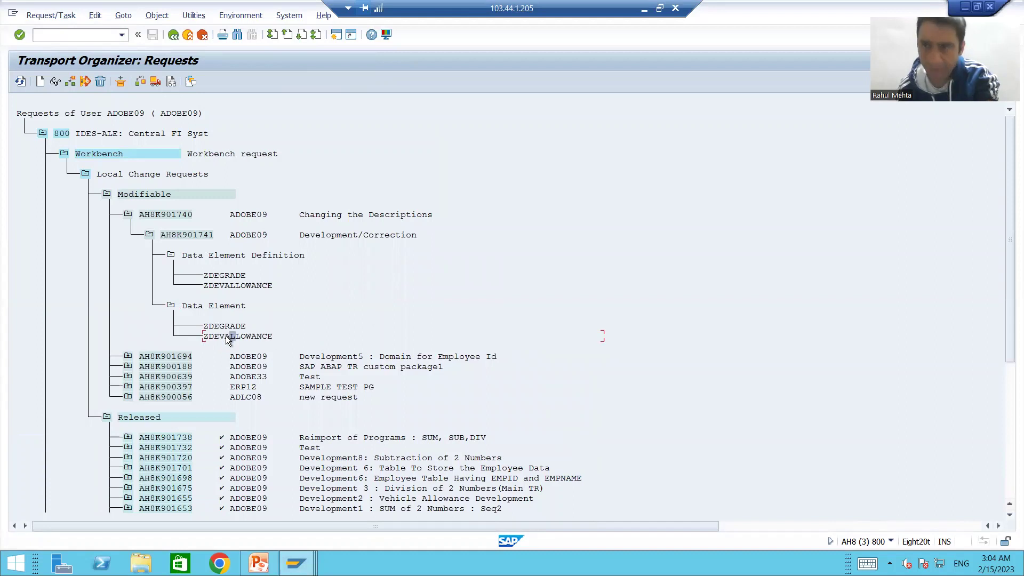
- Open the ABAP Dictionary in a new session with /ose11 and display table ZTVALLOWANCE
{"action": "left_click", "coordinate": [65, 35]}
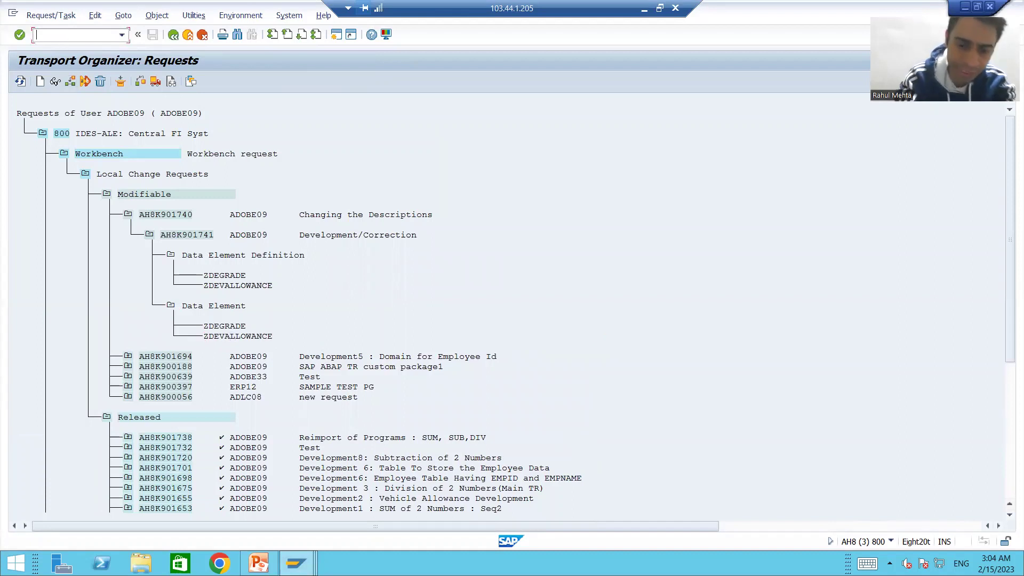
{"action": "type", "text": "/ose11"}
{"action": "key", "text": "Return"}
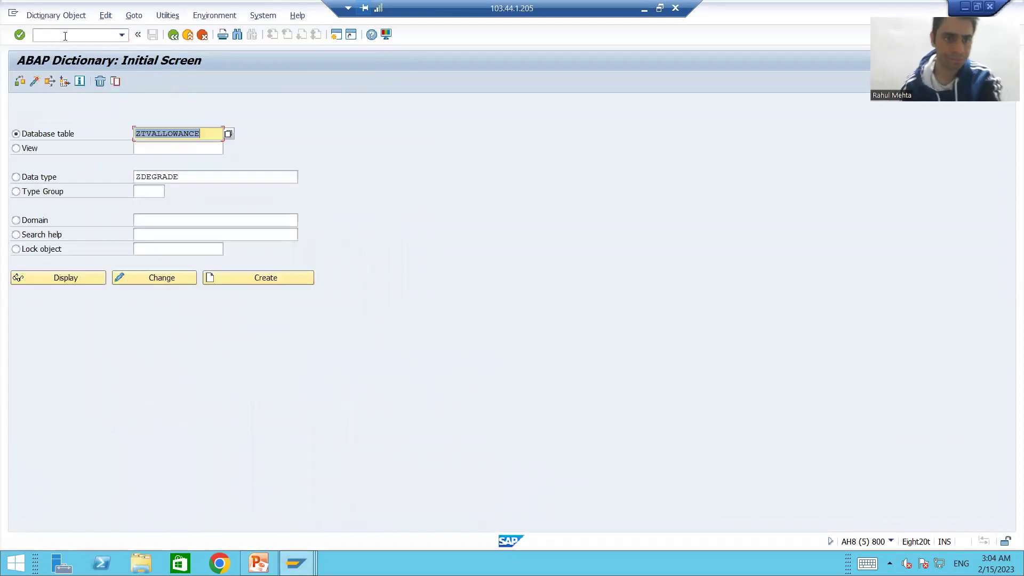
{"action": "left_click", "coordinate": [63, 282]}
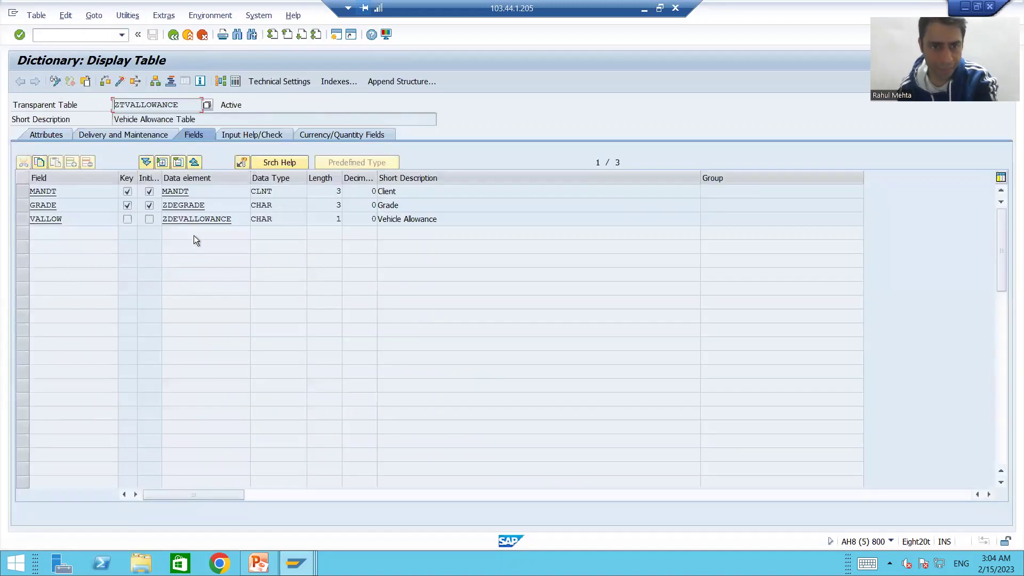
- Open data element ZDEVALLOWANCE from the table, view its domain ZDVALLOWANCE, and return to the data element's field labels
{"action": "double_click", "coordinate": [193, 219]}
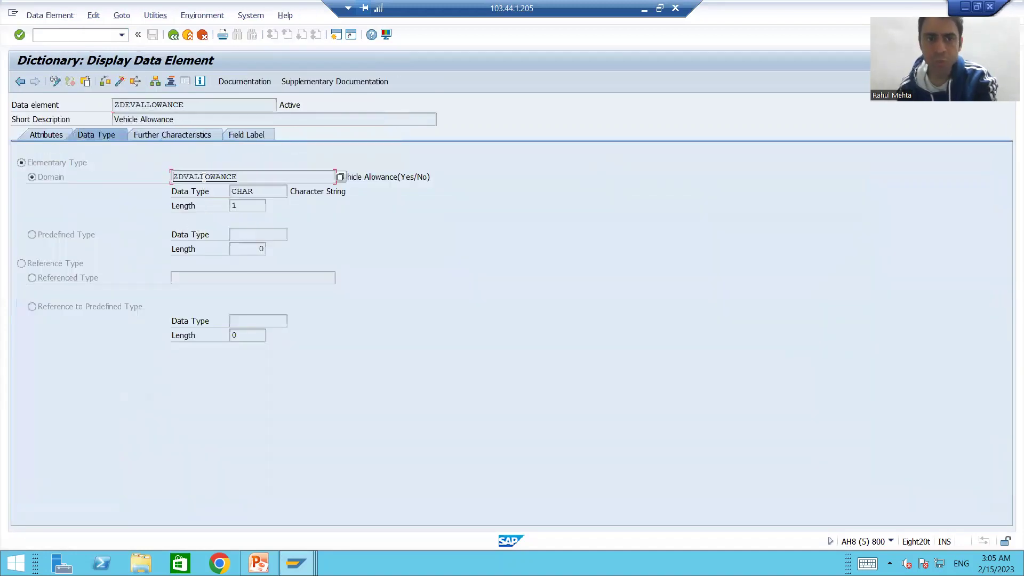
{"action": "double_click", "coordinate": [204, 177]}
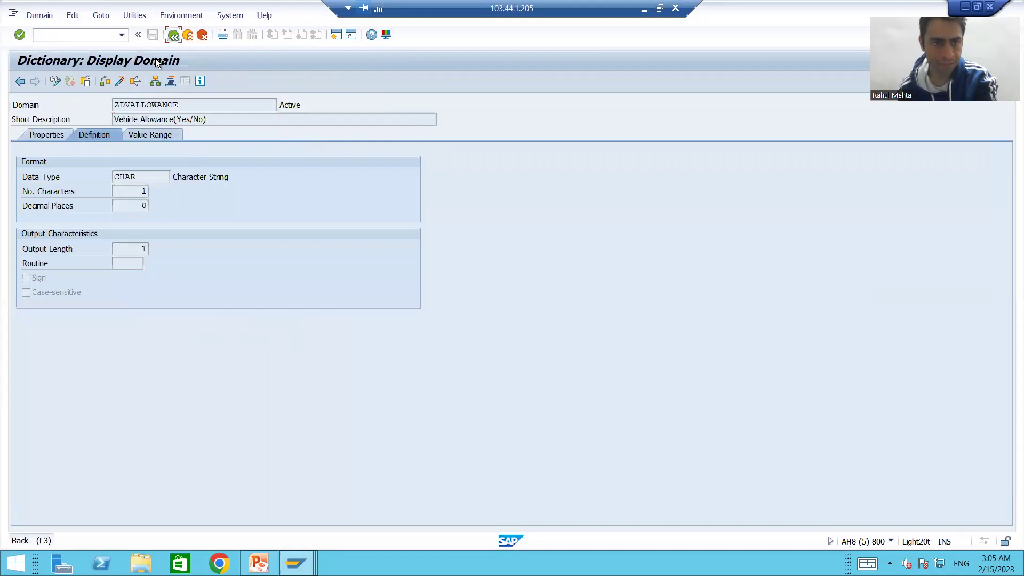
{"action": "key", "text": "F3"}
{"action": "left_click", "coordinate": [247, 138]}
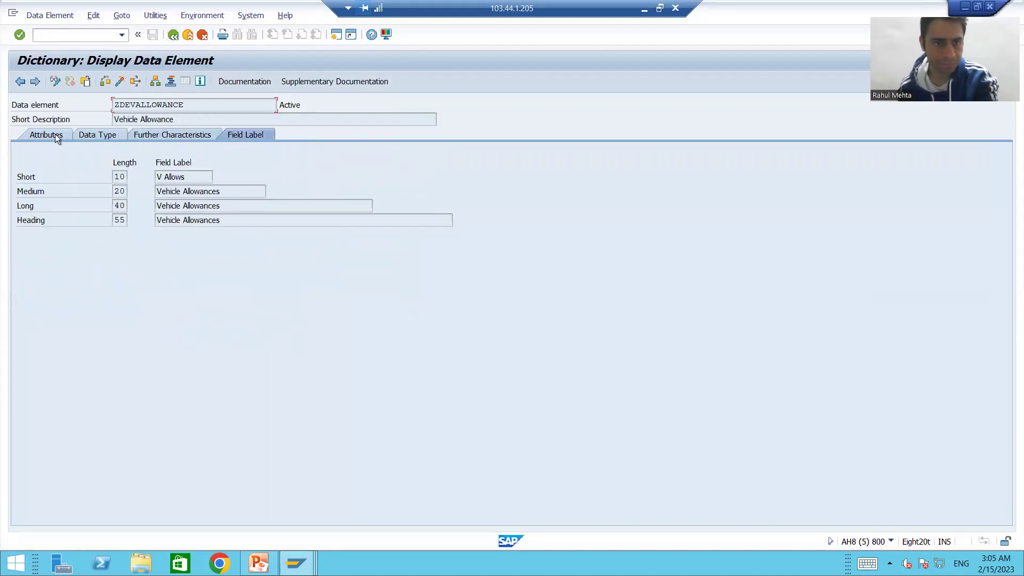
- Edit ZDEVALLOWANCE so the short label reads "V Allow" and the medium, long and heading labels read "Vehicle Allowance"
{"action": "left_click", "coordinate": [55, 81]}
{"action": "left_click", "coordinate": [230, 190]}
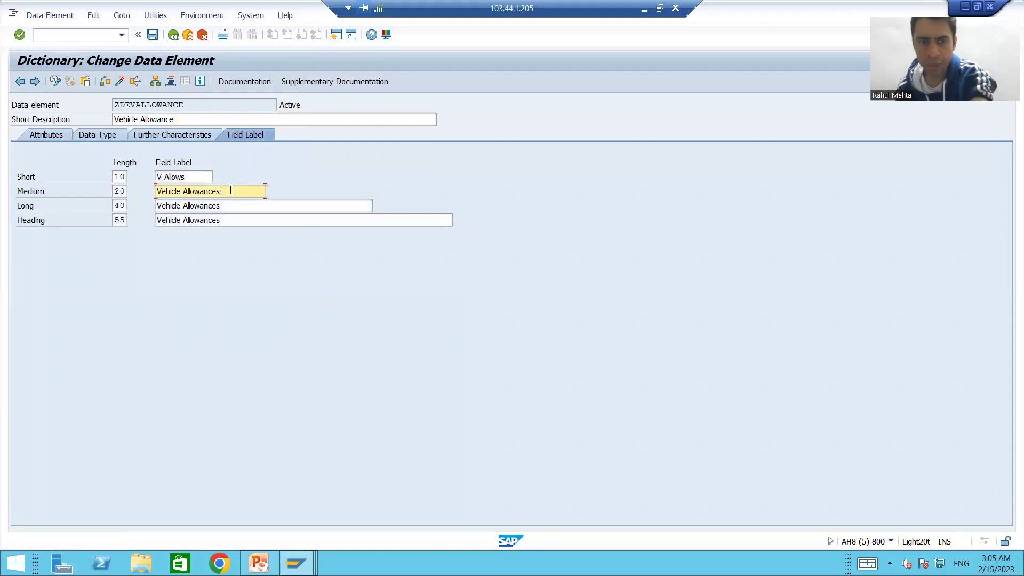
{"action": "key", "text": "BackSpace"}
{"action": "left_click", "coordinate": [224, 205]}
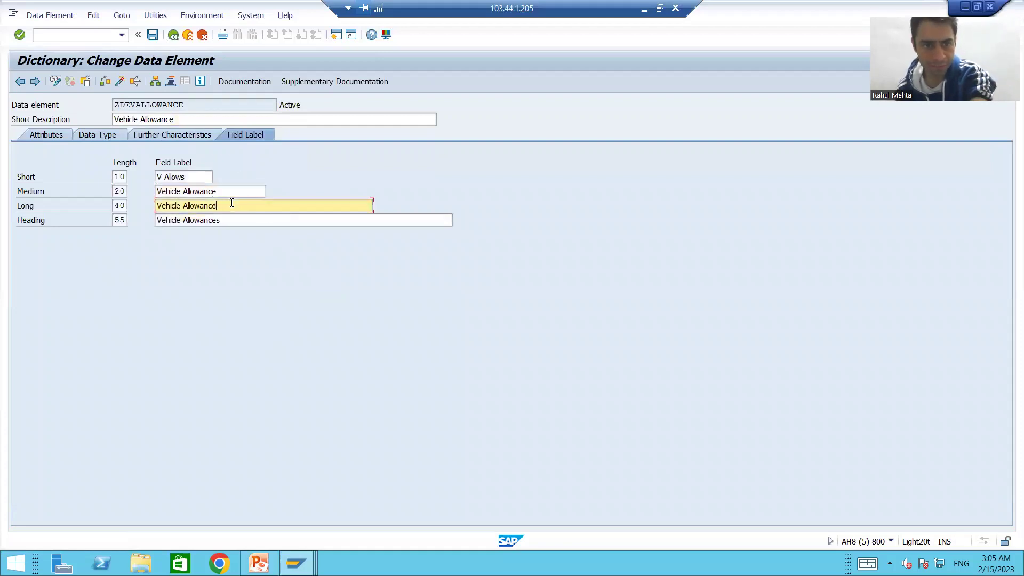
{"action": "key", "text": "BackSpace"}
{"action": "left_click", "coordinate": [224, 220]}
{"action": "key", "text": "BackSpace"}
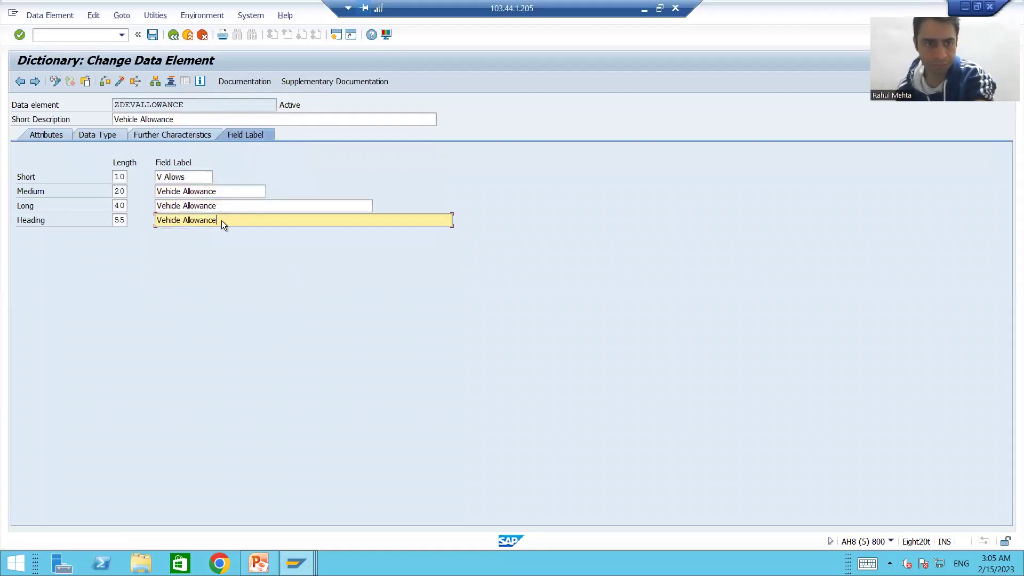
{"action": "left_click", "coordinate": [196, 180]}
{"action": "key", "text": "BackSpace"}
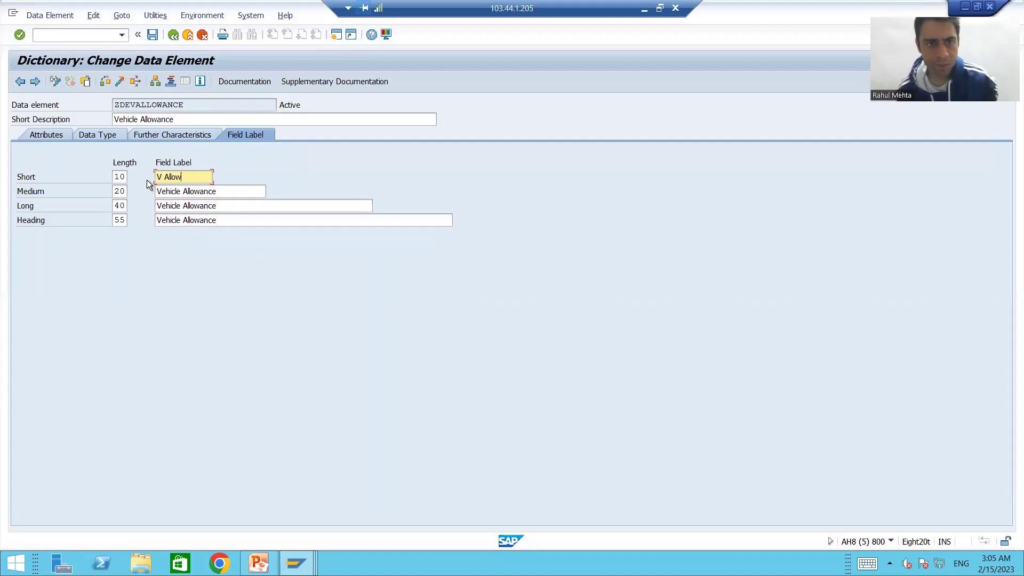
- Activate data element ZDEVALLOWANCE without displaying the activation log
{"action": "left_click", "coordinate": [119, 81]}
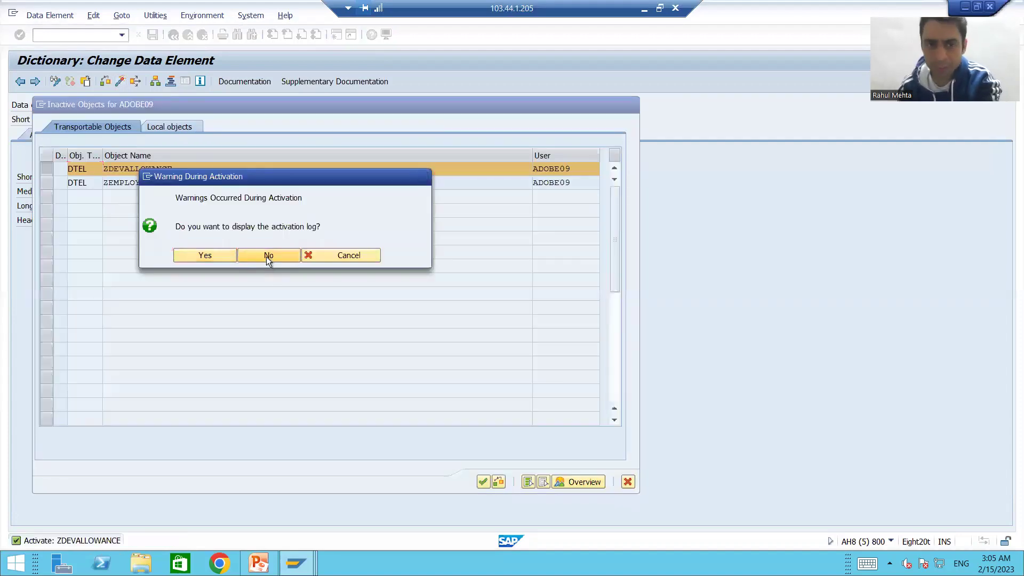
{"action": "left_click", "coordinate": [266, 255]}
- Switch to the Transport Organizer and examine the ZDEGRADE and ZDEVALLOWANCE entries under Data Element Definition and Data Element
{"action": "key", "text": "alt+Tab"}
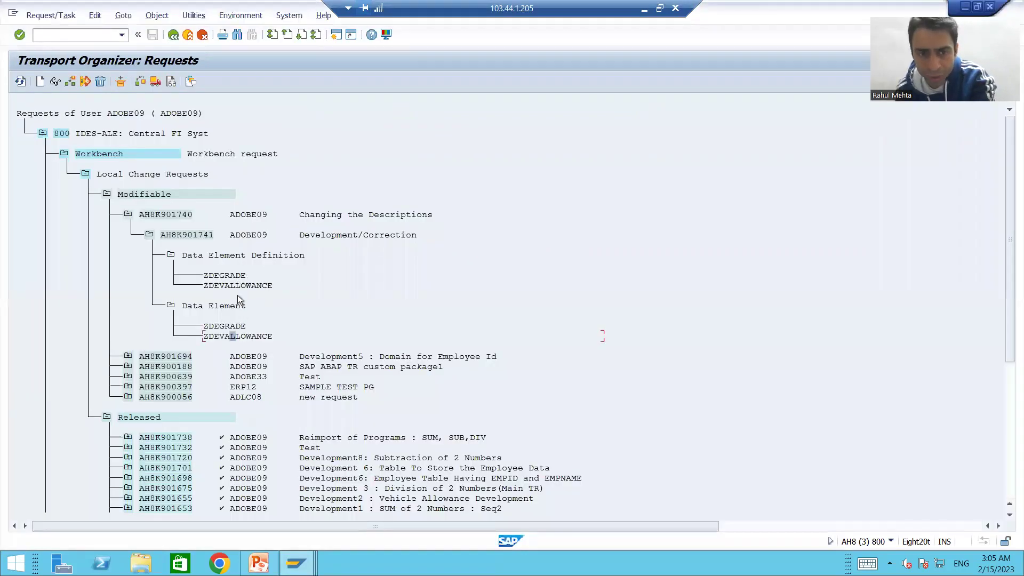
{"action": "left_click_drag", "start_coordinate": [203, 275], "coordinate": [250, 279]}
{"action": "left_click_drag", "start_coordinate": [203, 326], "coordinate": [253, 326]}
{"action": "key", "text": "ctrl+c"}
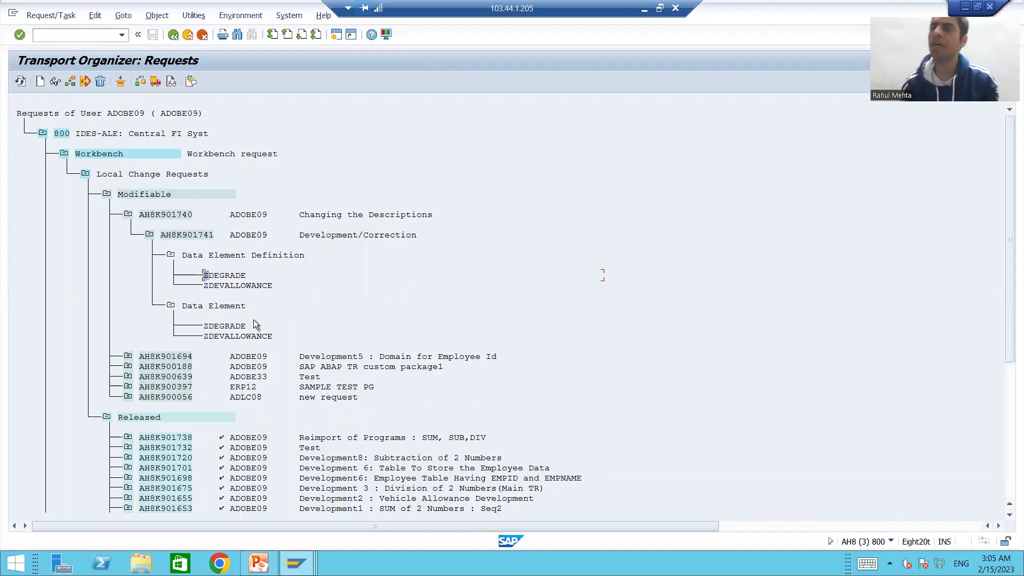
{"action": "left_click", "coordinate": [227, 285]}
{"action": "left_click", "coordinate": [229, 336]}
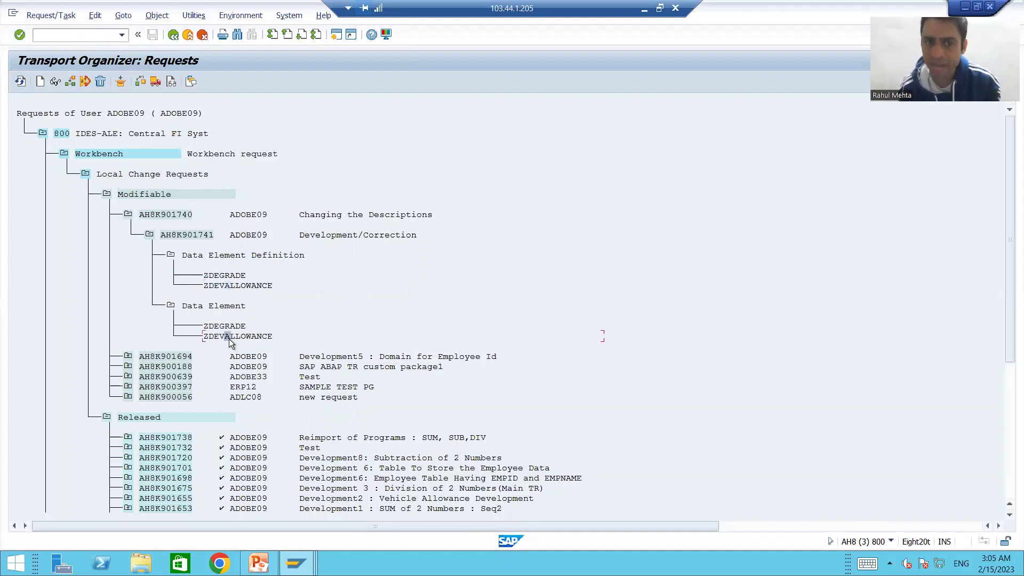
{"action": "left_click", "coordinate": [238, 286]}
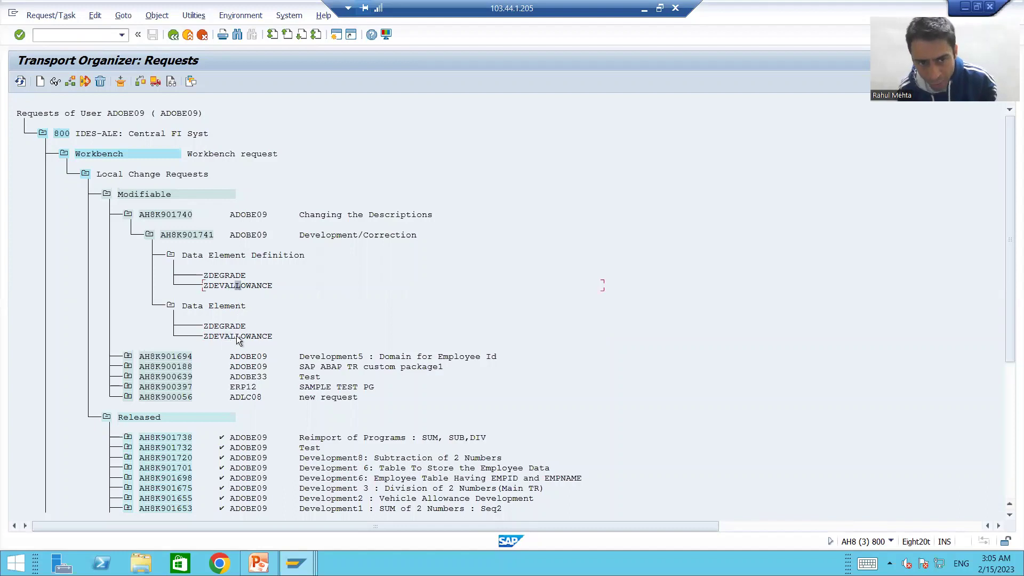
- Delete the locked ZDEVALLOWANCE entry under Data Element from the "Changing the Descriptions" request's task
{"action": "left_click", "coordinate": [238, 337]}
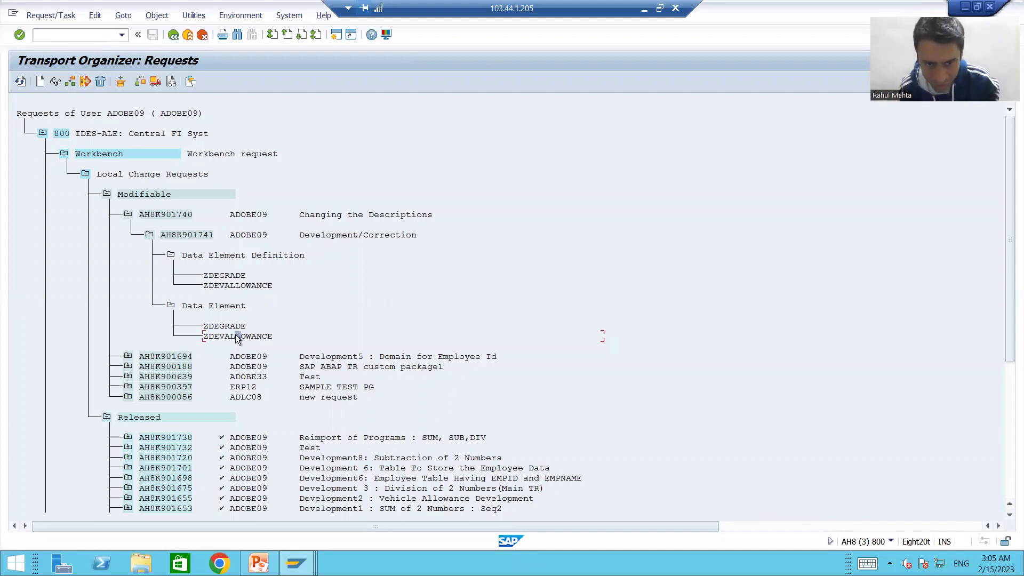
{"action": "left_click", "coordinate": [99, 82]}
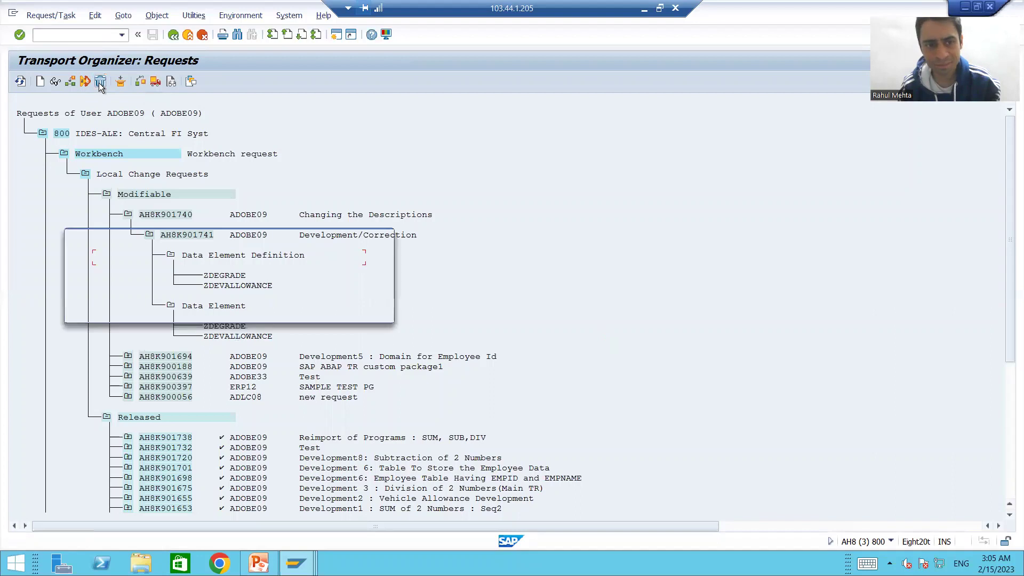
{"action": "left_click", "coordinate": [368, 312]}
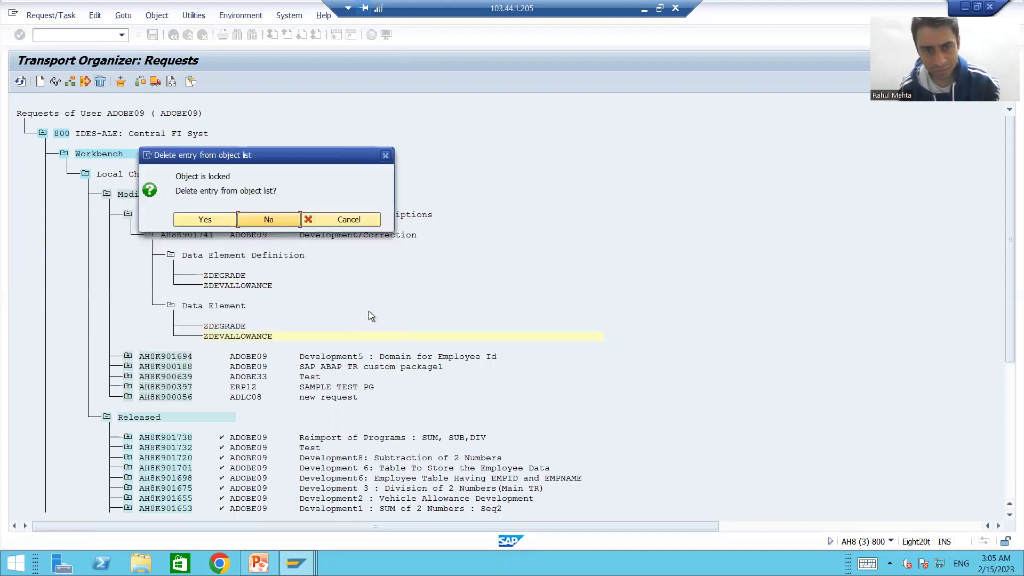
{"action": "left_click", "coordinate": [219, 216]}
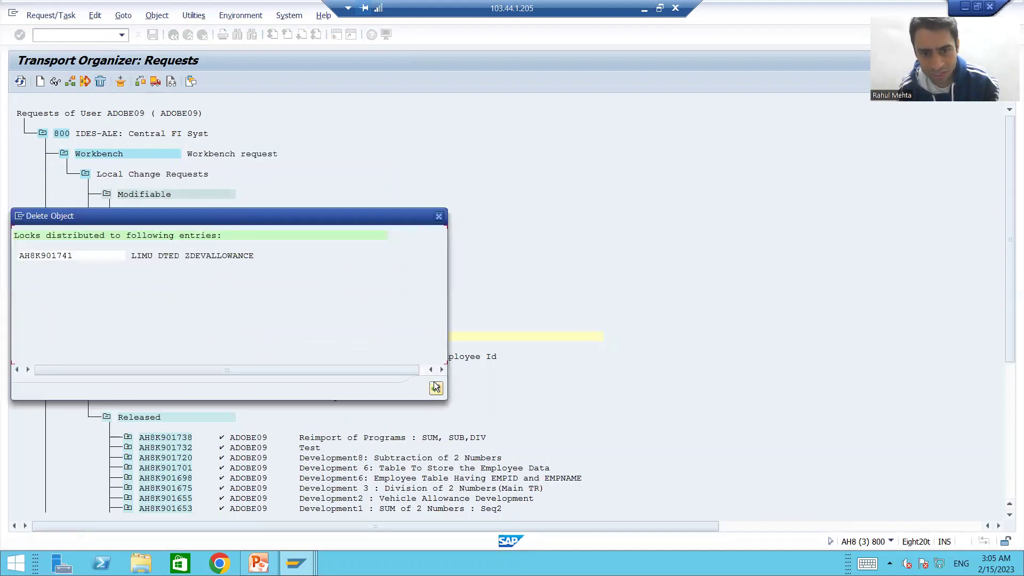
{"action": "left_click", "coordinate": [435, 389]}
- Delete the locked ZDEVALLOWANCE entry under Data Element Definition from the same task
{"action": "left_click", "coordinate": [242, 287]}
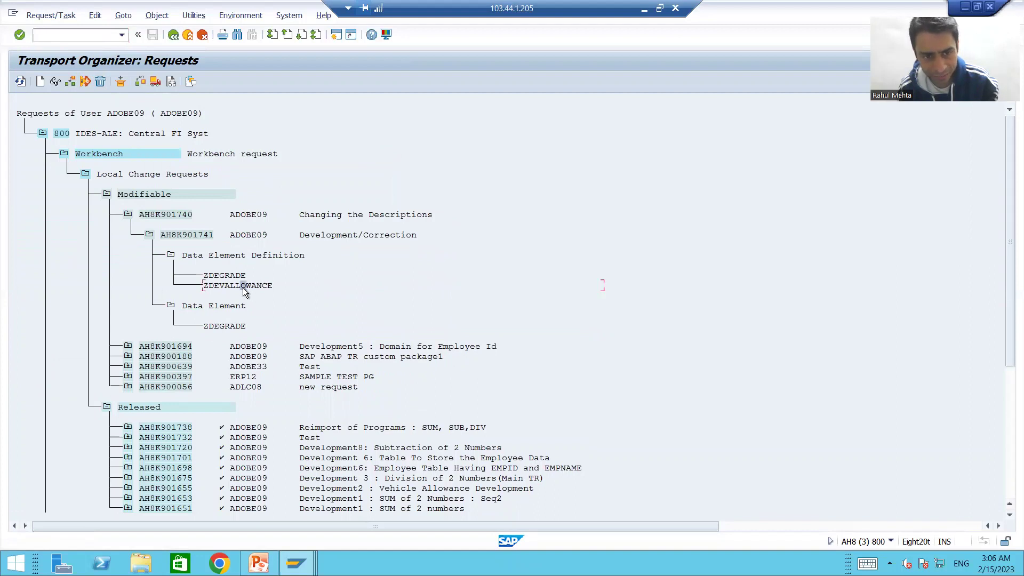
{"action": "left_click", "coordinate": [100, 83]}
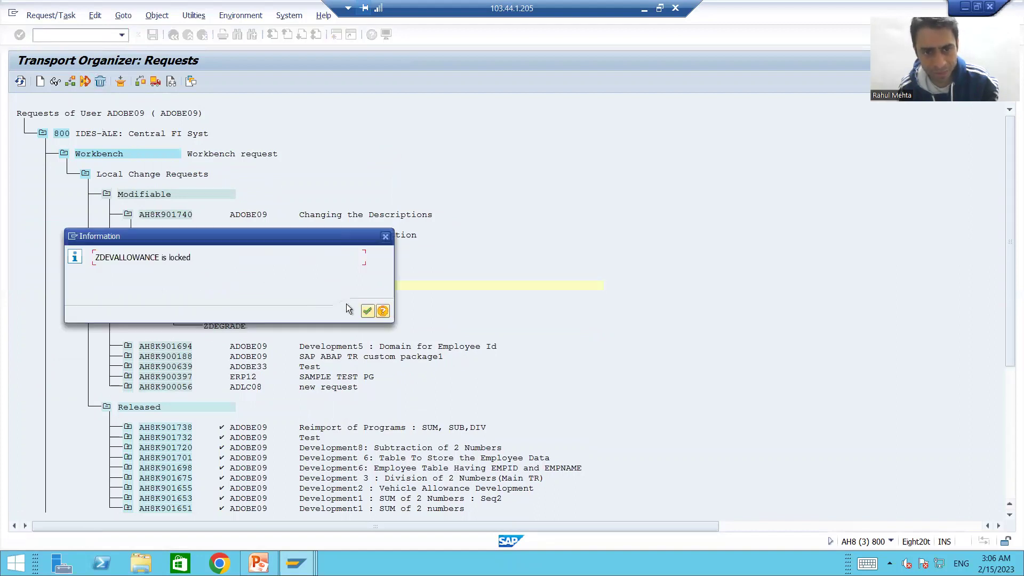
{"action": "left_click", "coordinate": [369, 309]}
{"action": "left_click", "coordinate": [216, 218]}
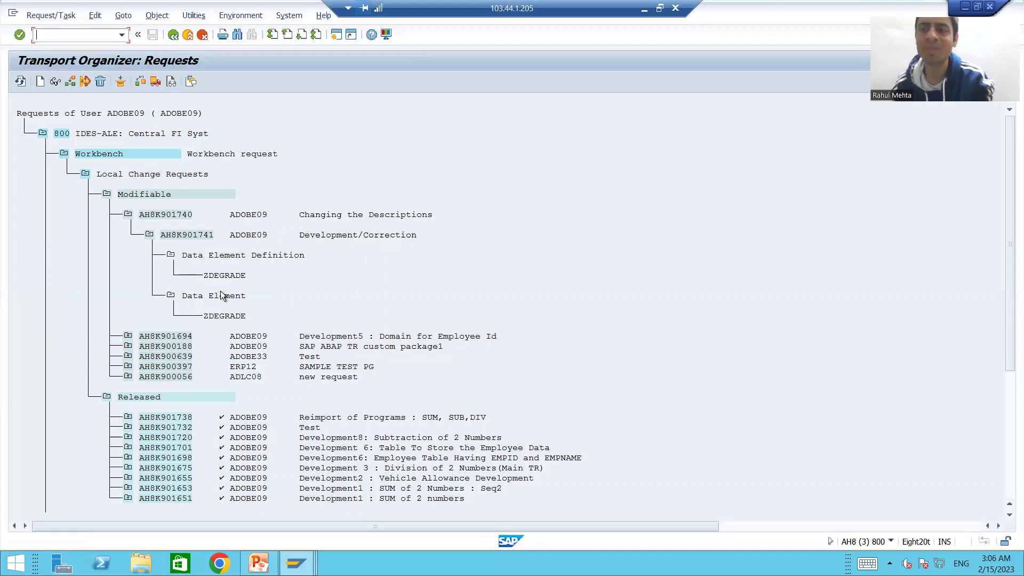
- Check data element ZDEVALLOWANCE's field labels from table ZTVALLOWANCE in the ABAP Dictionary, and return to the table
{"action": "key", "text": "alt+Tab"}
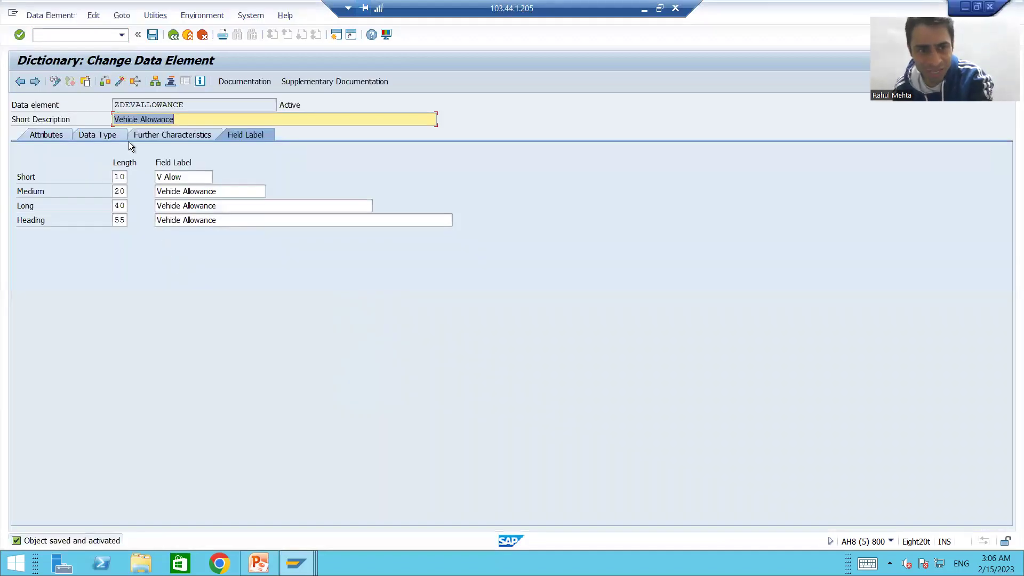
{"action": "key", "text": "alt+Tab"}
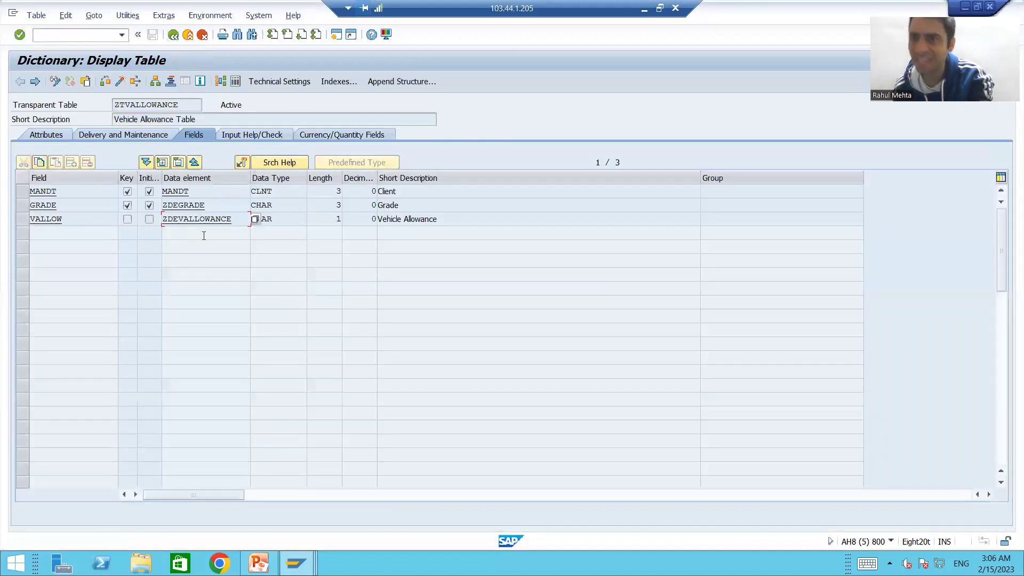
{"action": "double_click", "coordinate": [206, 219]}
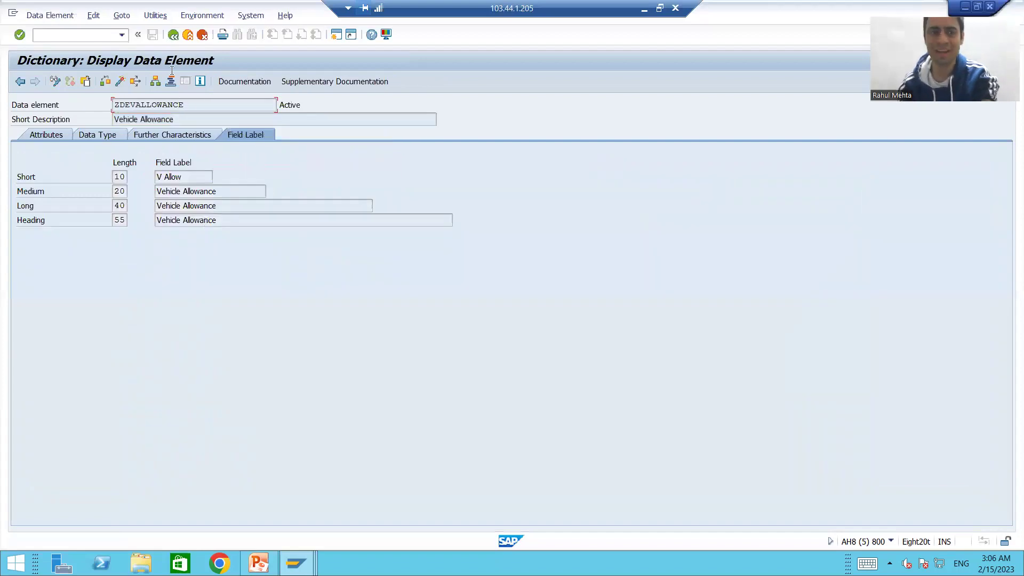
{"action": "key", "text": "F3"}
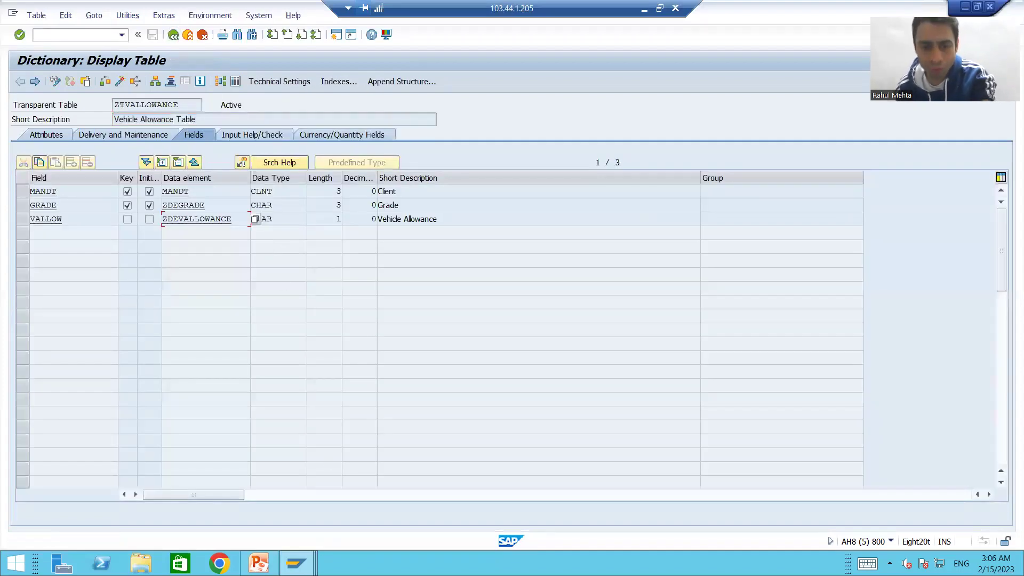
- Review the PowerPoint slide's point on deleting objects from a transport request, and return to the Transport Organizer
{"action": "key", "text": "alt+Tab"}
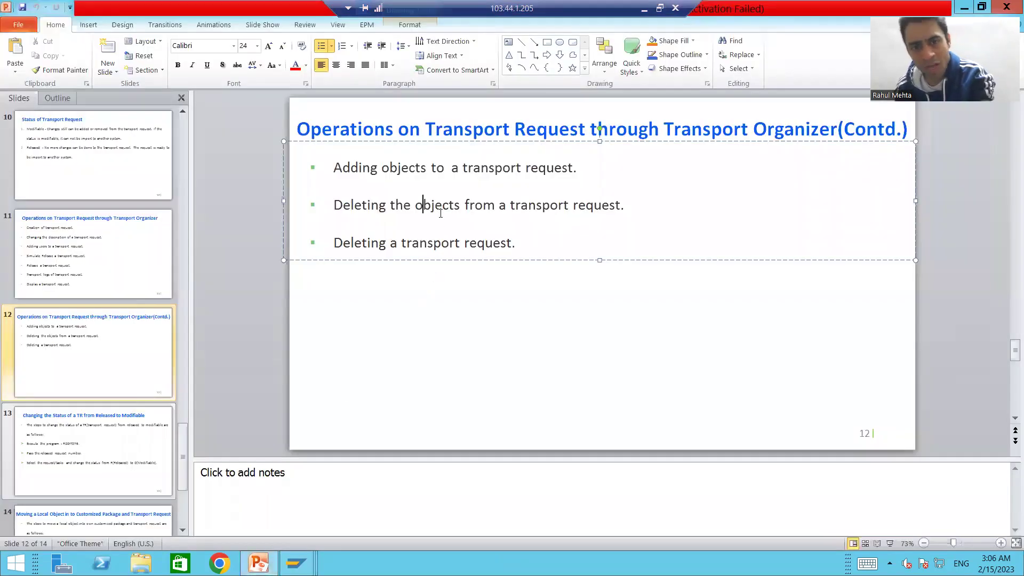
{"action": "key", "text": "Right"}
{"action": "key", "text": "Right"}
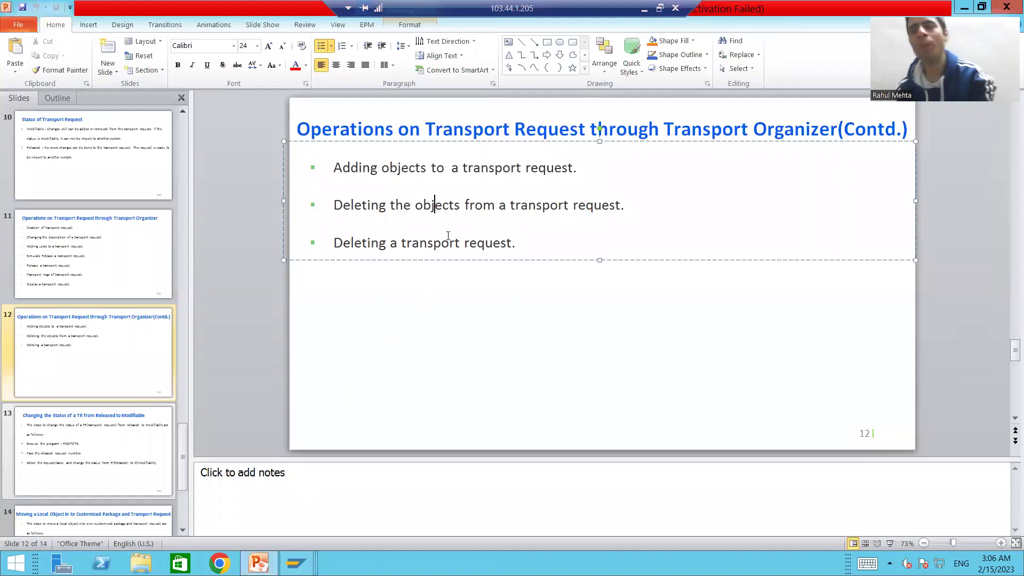
{"action": "key", "text": "alt+Tab"}
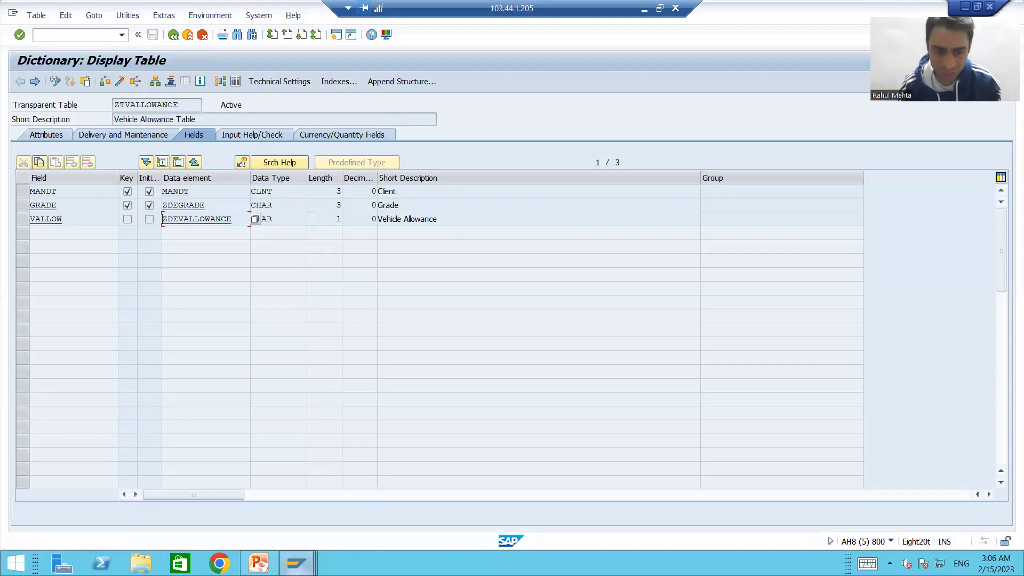
{"action": "mouse_move", "coordinate": [296, 563]}
{"action": "left_click", "coordinate": [238, 517]}
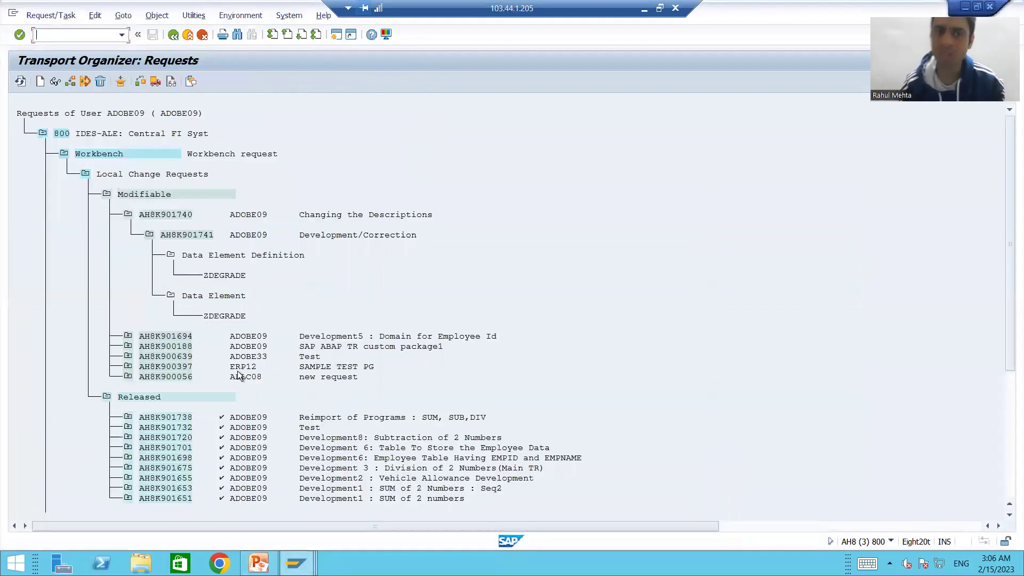
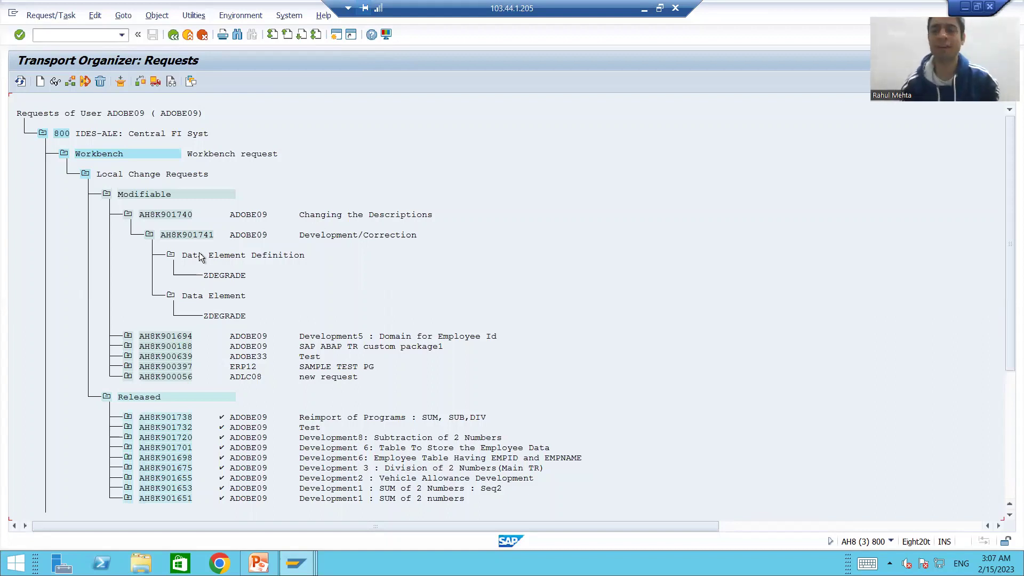
- Delete the locked ZDEGRADE entry under Data Element from the "Changing the Descriptions" request's task
{"action": "left_click", "coordinate": [220, 316]}
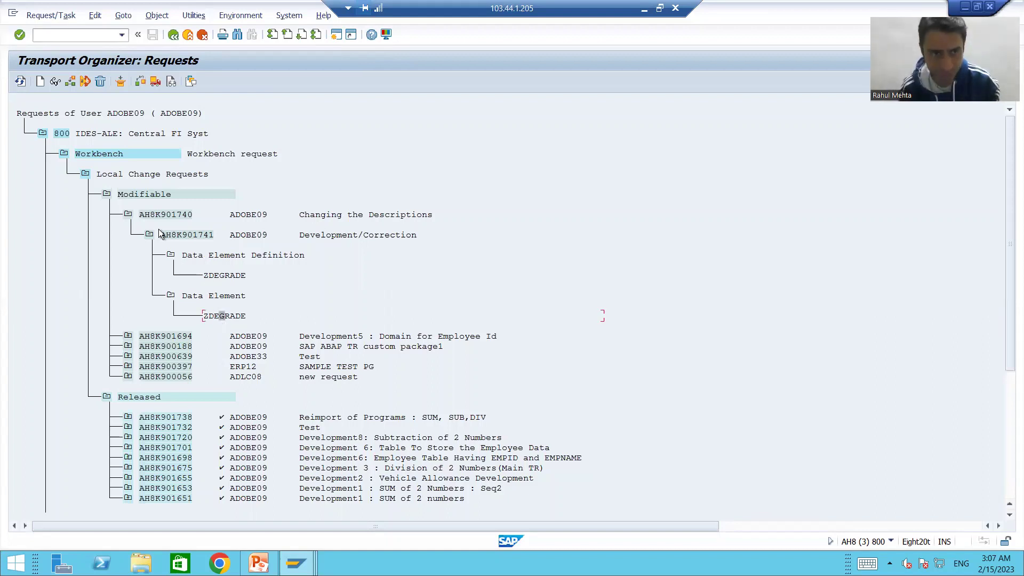
{"action": "left_click", "coordinate": [99, 82]}
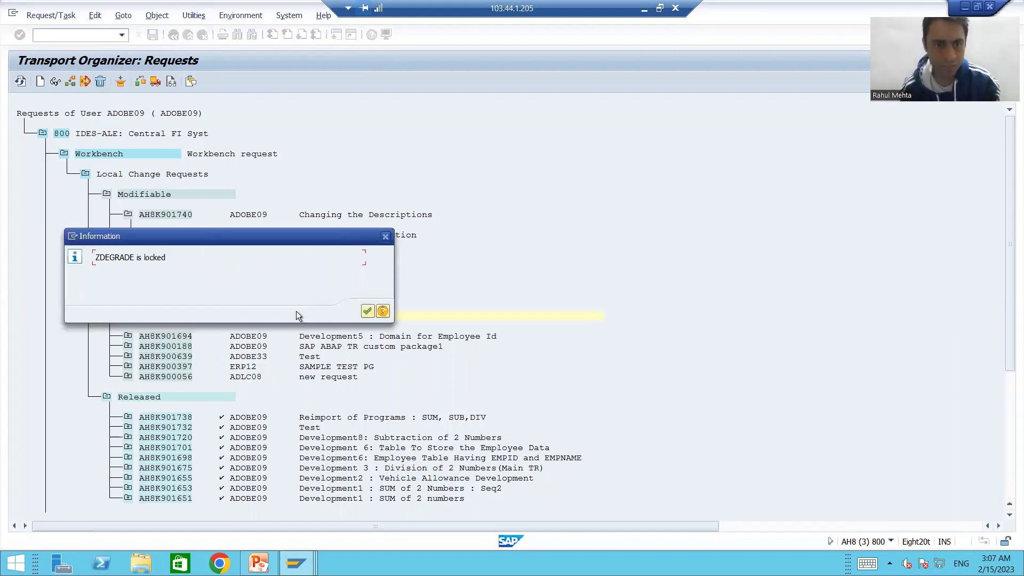
{"action": "left_click", "coordinate": [364, 310]}
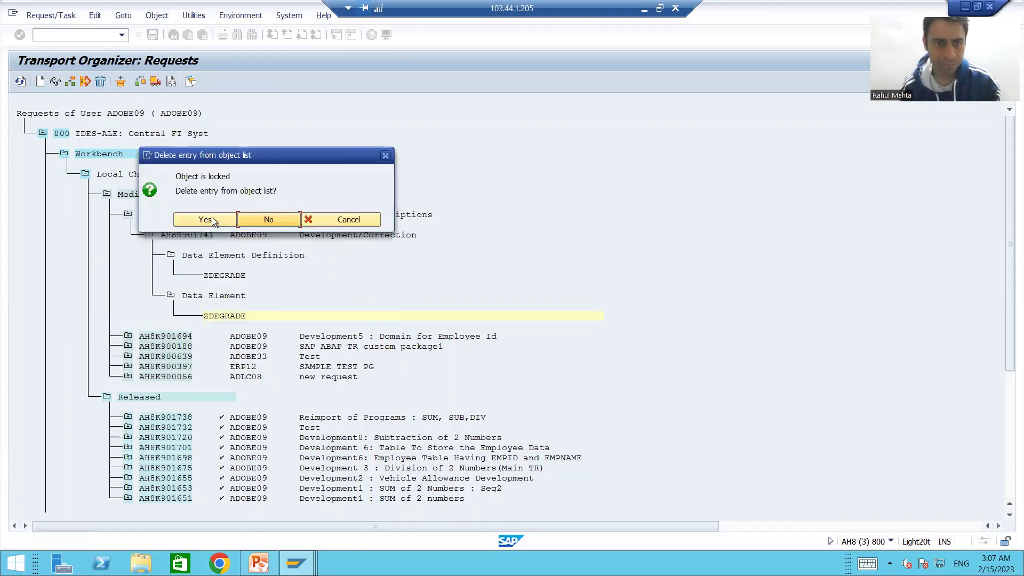
{"action": "left_click", "coordinate": [210, 219]}
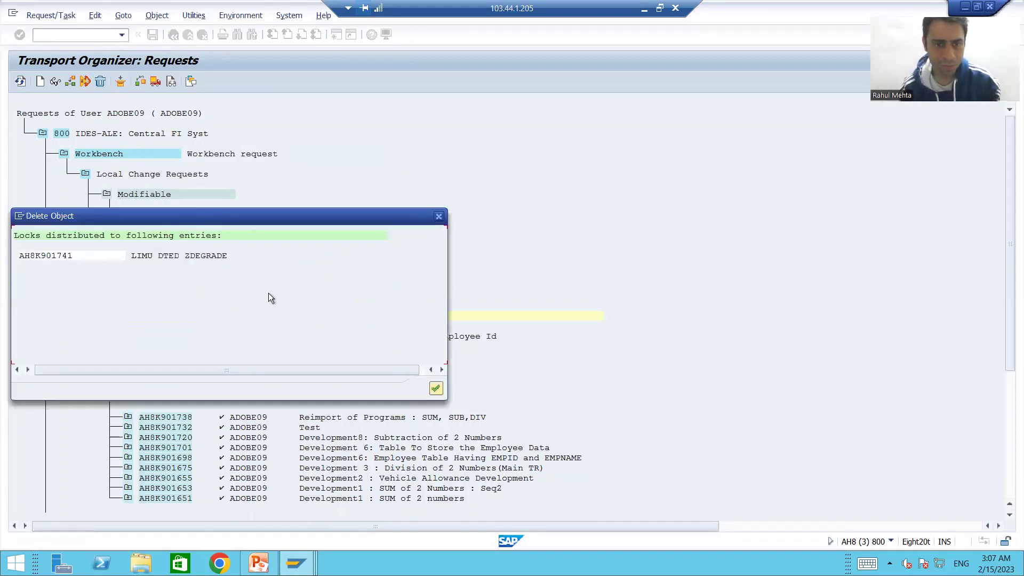
{"action": "left_click", "coordinate": [436, 388]}
- Delete the locked ZDEGRADE entry under Data Element Definition from the same task
{"action": "left_click", "coordinate": [217, 275]}
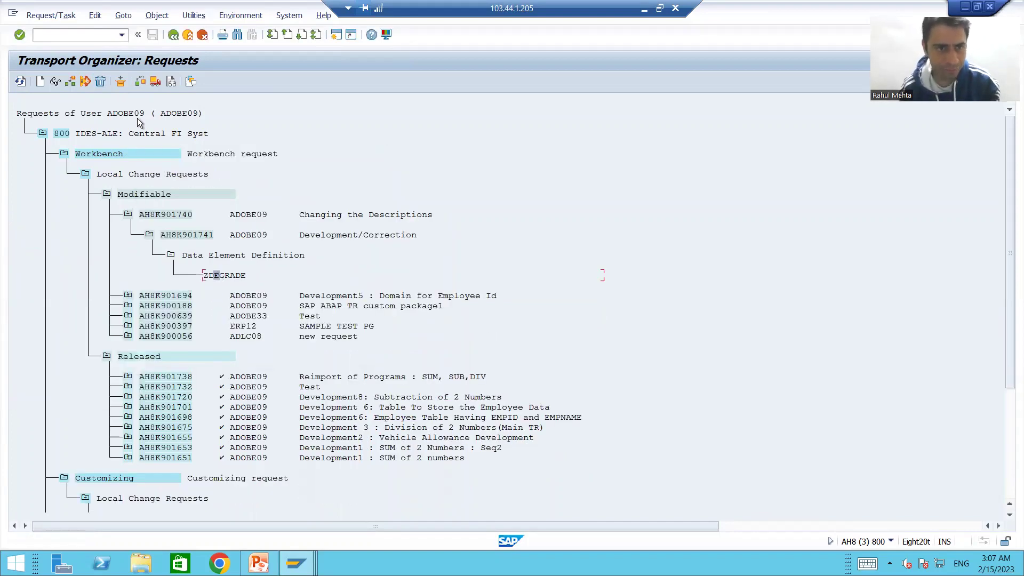
{"action": "left_click", "coordinate": [103, 83]}
{"action": "left_click", "coordinate": [367, 311]}
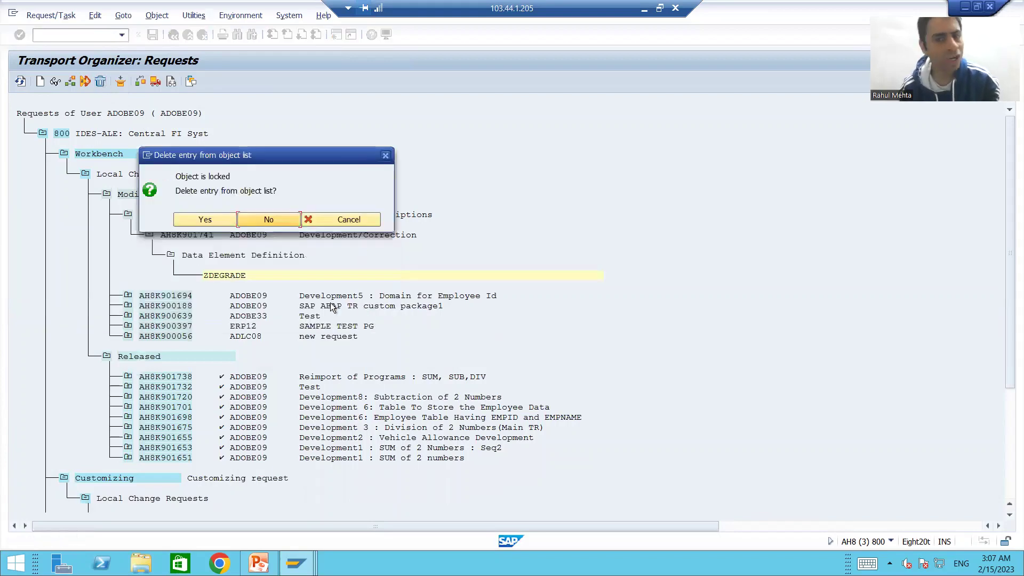
{"action": "left_click", "coordinate": [216, 219]}
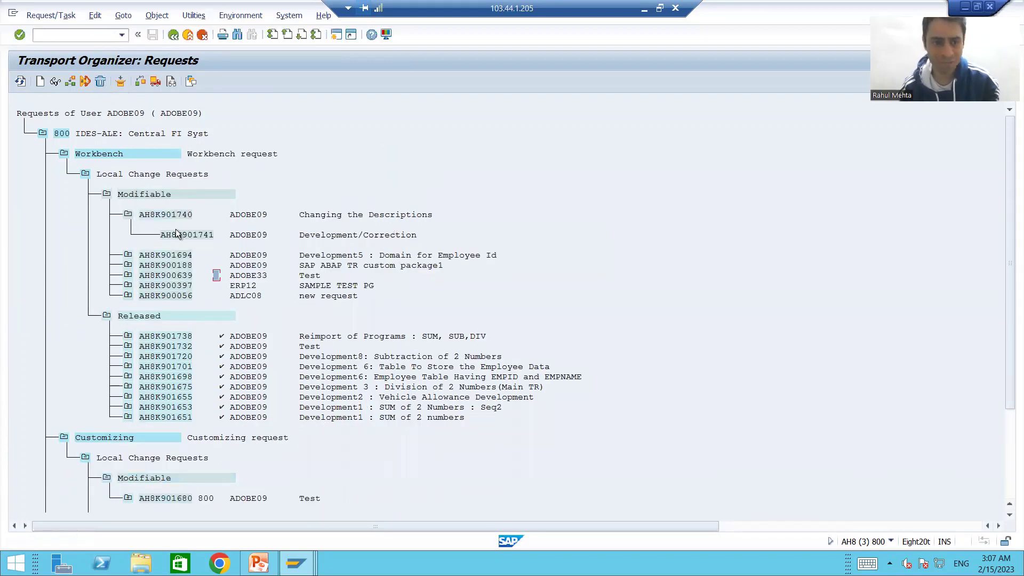
- Delete the empty Development/Correction task AH8K901741 from the "Changing the Descriptions" request
{"action": "left_click_drag", "start_coordinate": [162, 235], "coordinate": [419, 228]}
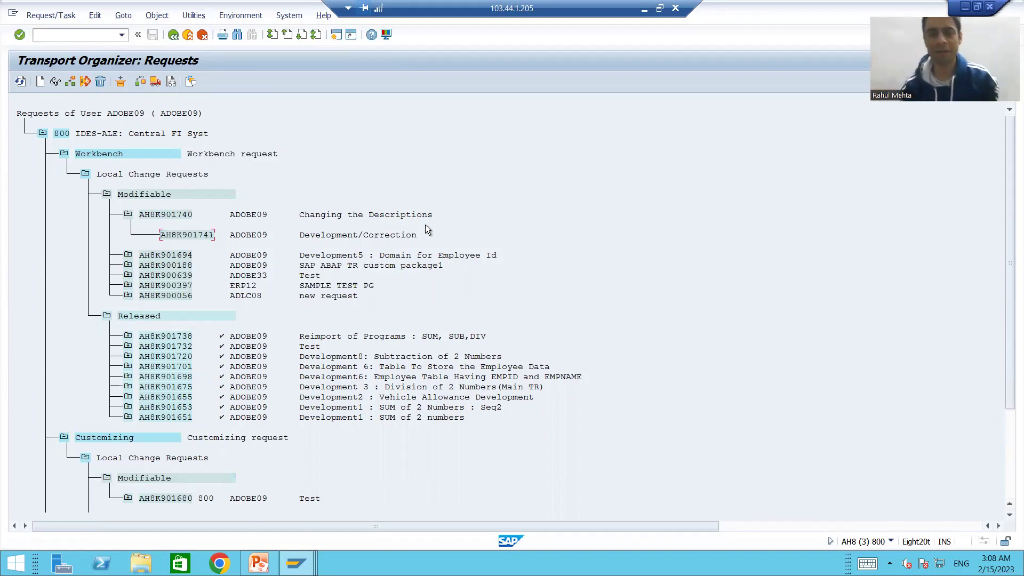
{"action": "left_click", "coordinate": [186, 234]}
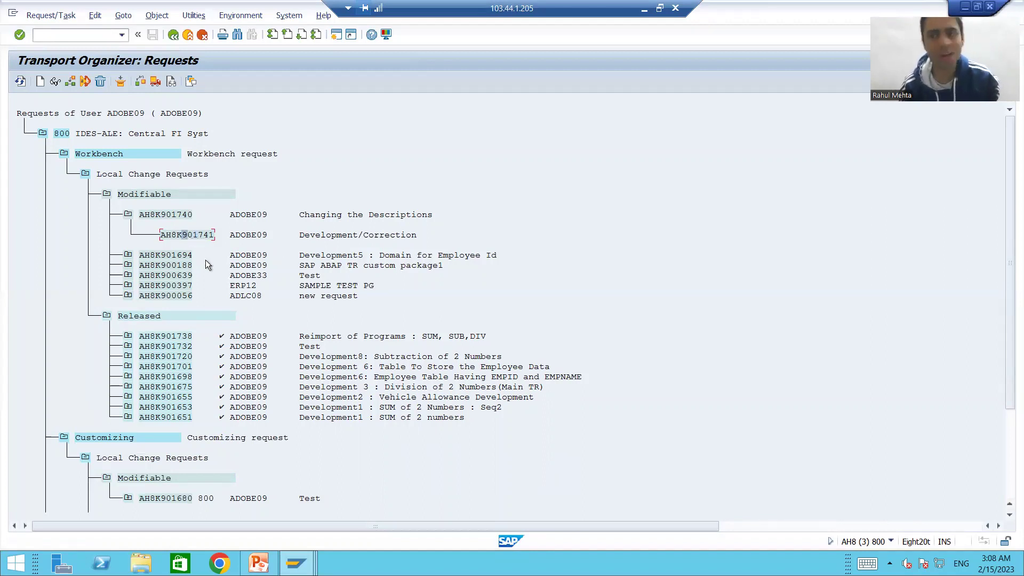
{"action": "left_click", "coordinate": [100, 82]}
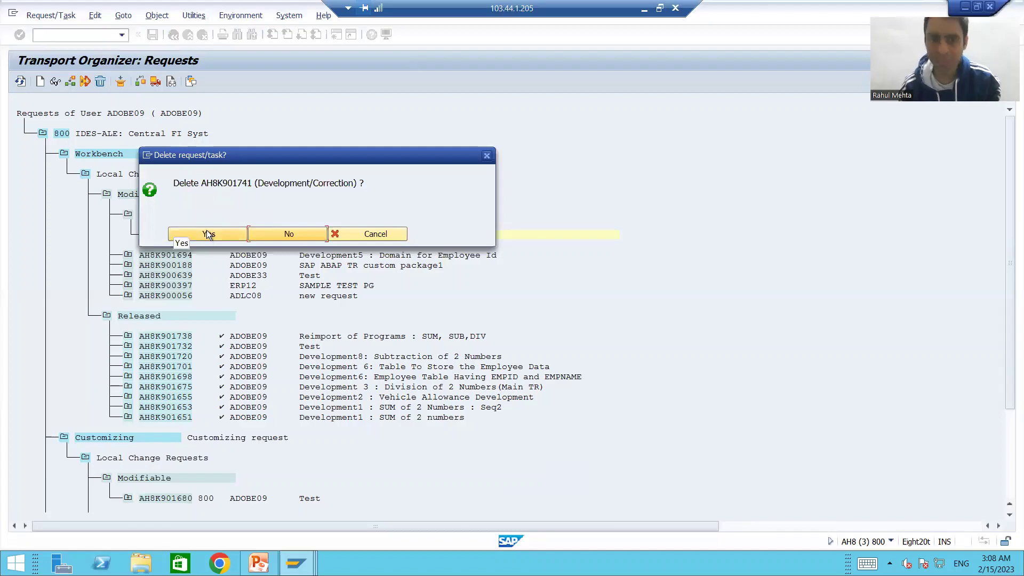
{"action": "left_click", "coordinate": [179, 236]}
- Delete the workbench request AH8K901740, "Changing the Descriptions"
{"action": "left_click", "coordinate": [174, 210]}
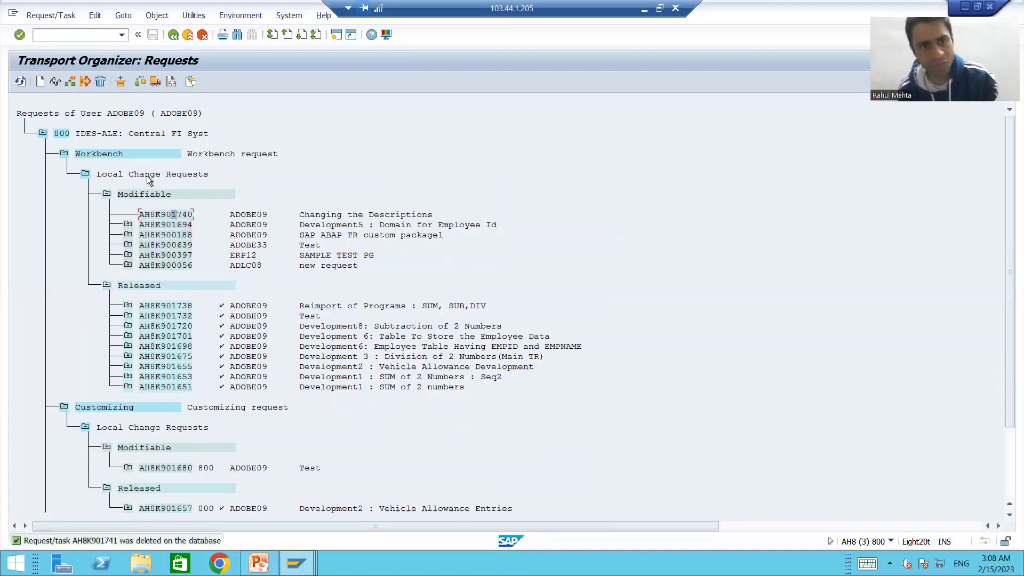
{"action": "left_click", "coordinate": [101, 81]}
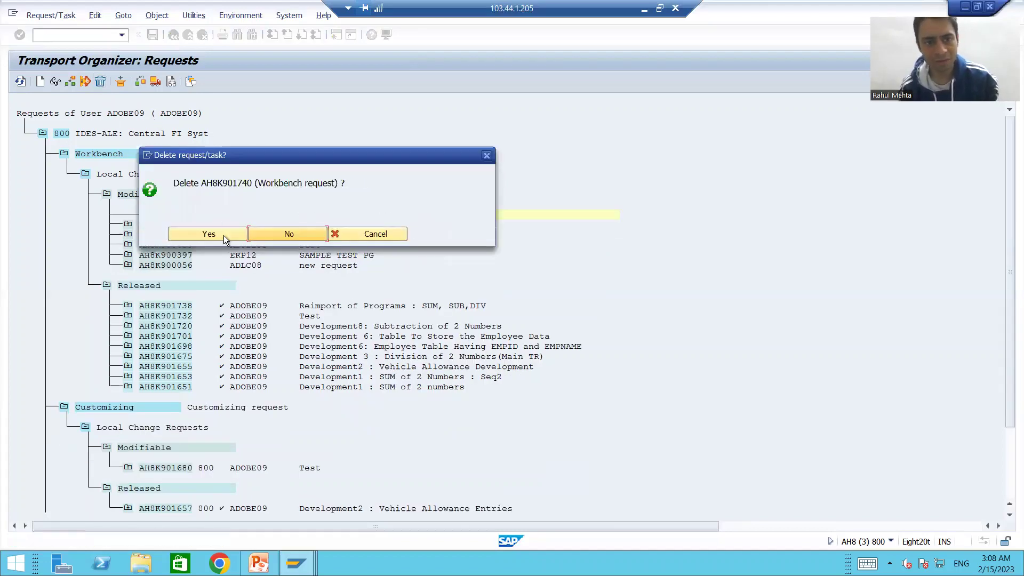
{"action": "left_click", "coordinate": [219, 235]}
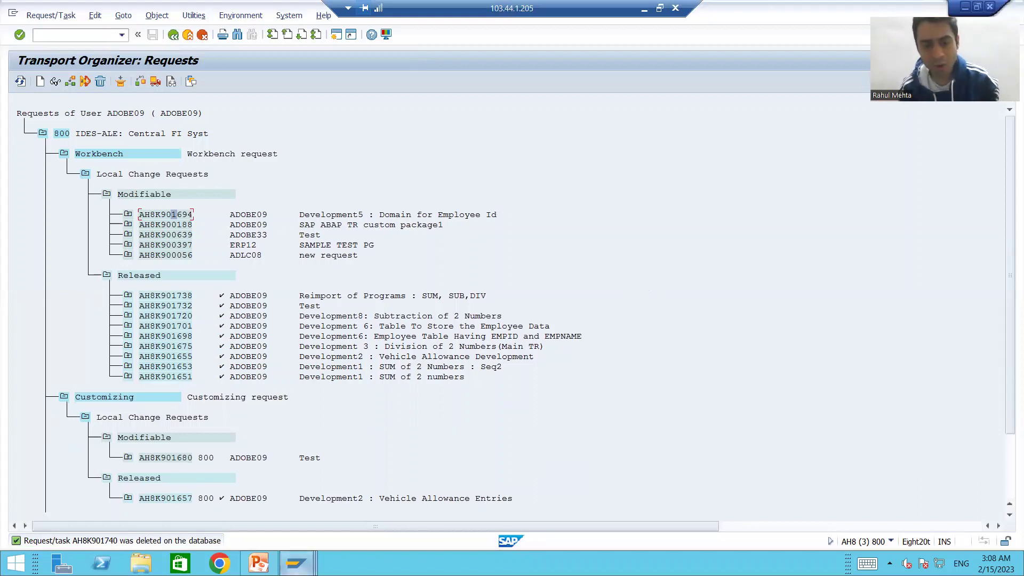
- Switch to PowerPoint and review the slide's point on deleting a transport request
{"action": "left_click", "coordinate": [273, 562]}
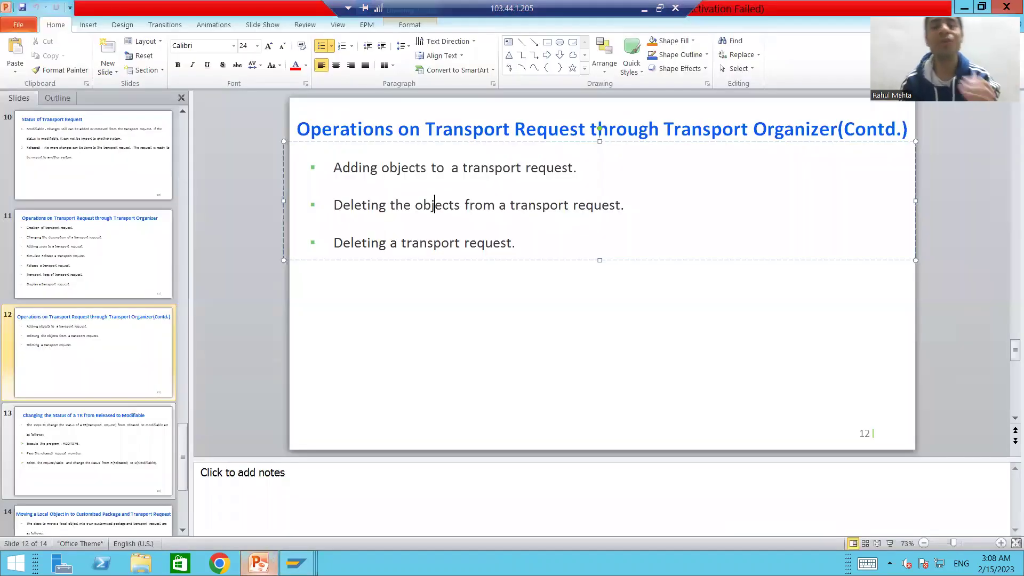
{"action": "mouse_move", "coordinate": [296, 563]}
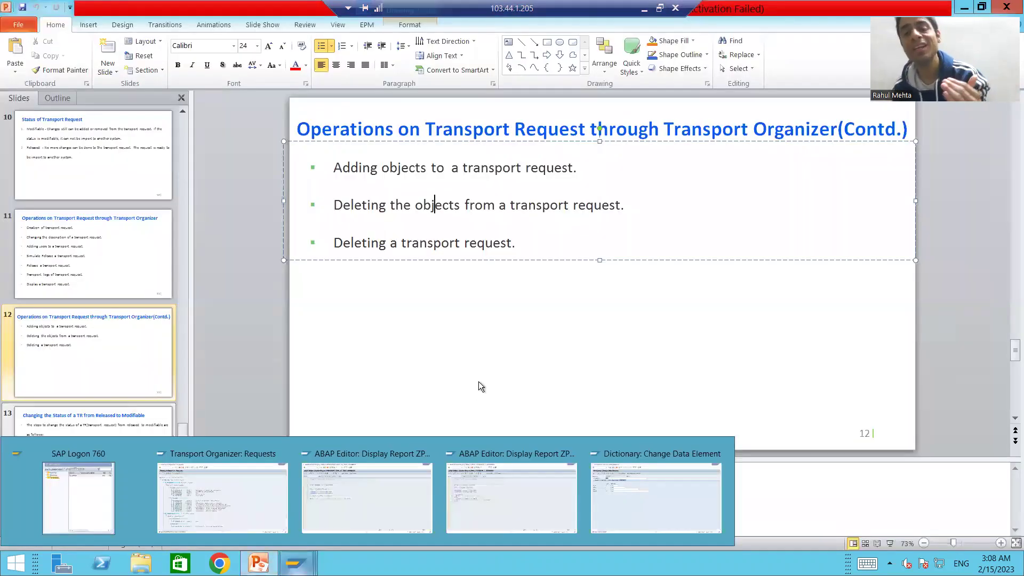
{"action": "left_click", "coordinate": [485, 228]}
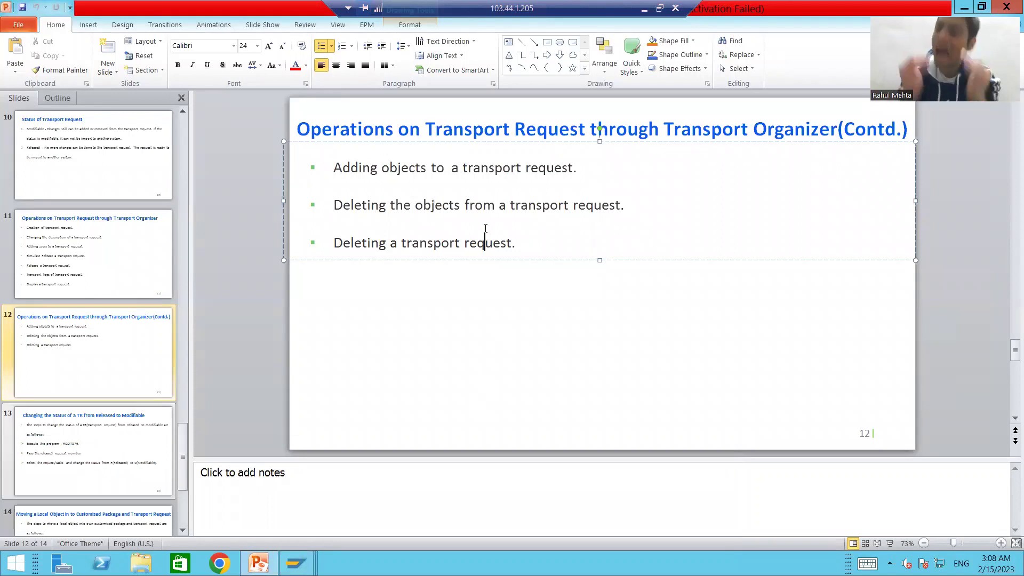